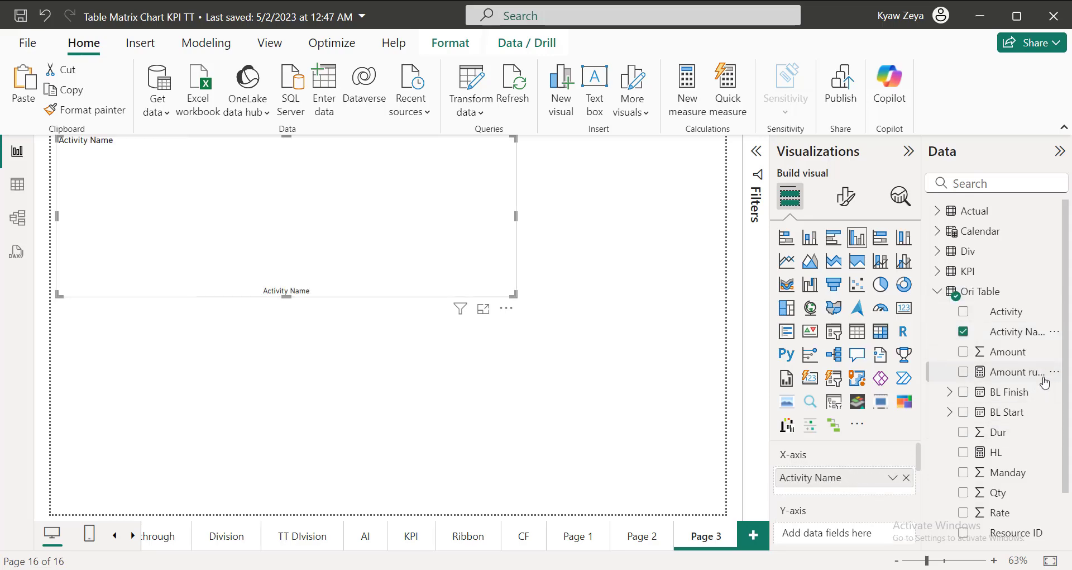
Step: Plot the Amount field on the column chart's Y-axis and sort the chart's axis by Activity Name
scroll(1013, 431, "down", 1)
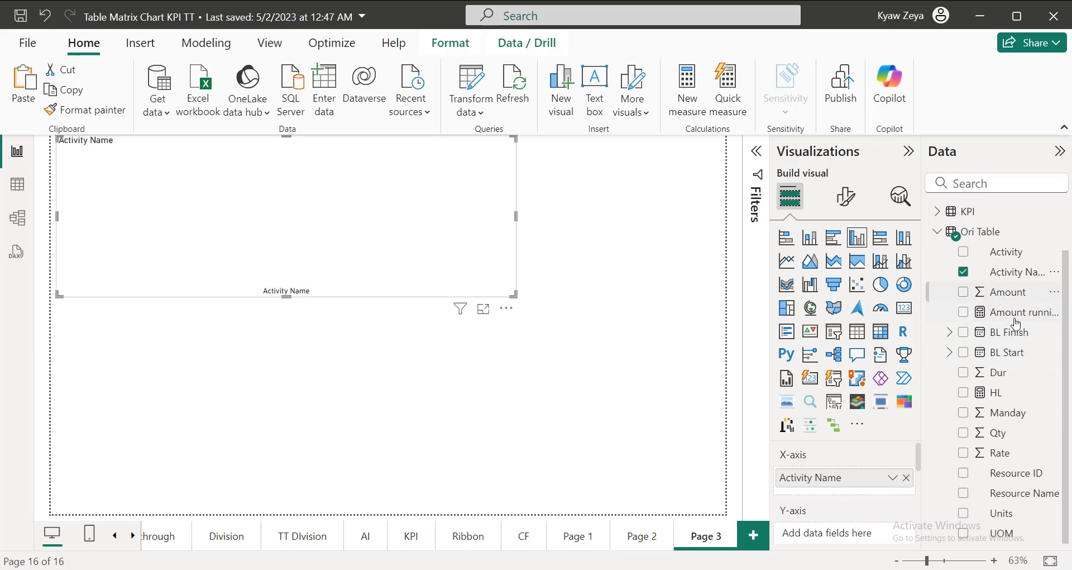
left_click_drag(1003, 292, 854, 527)
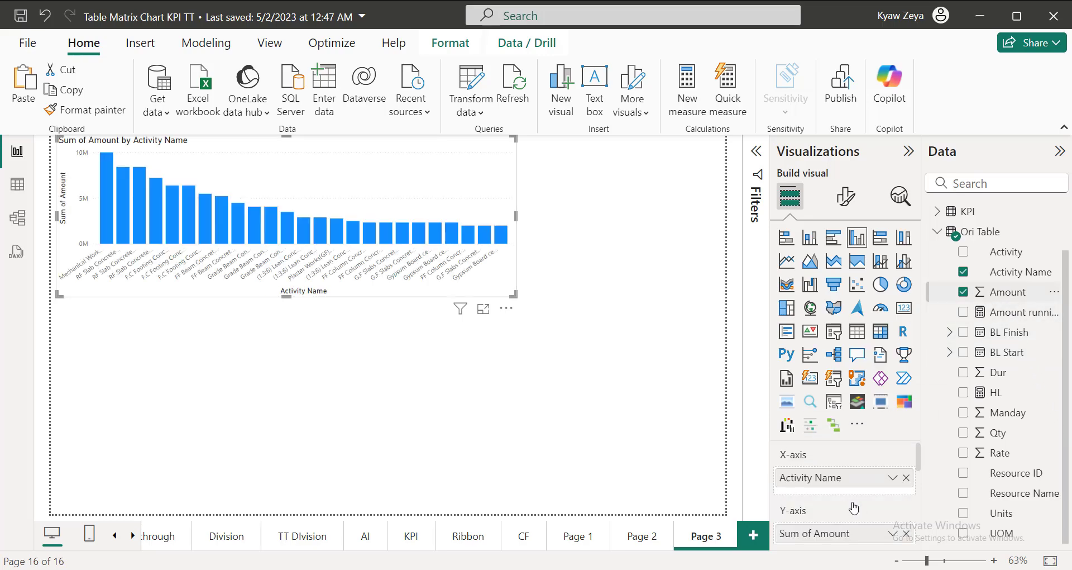
left_click(506, 308)
mouse_move(614, 407)
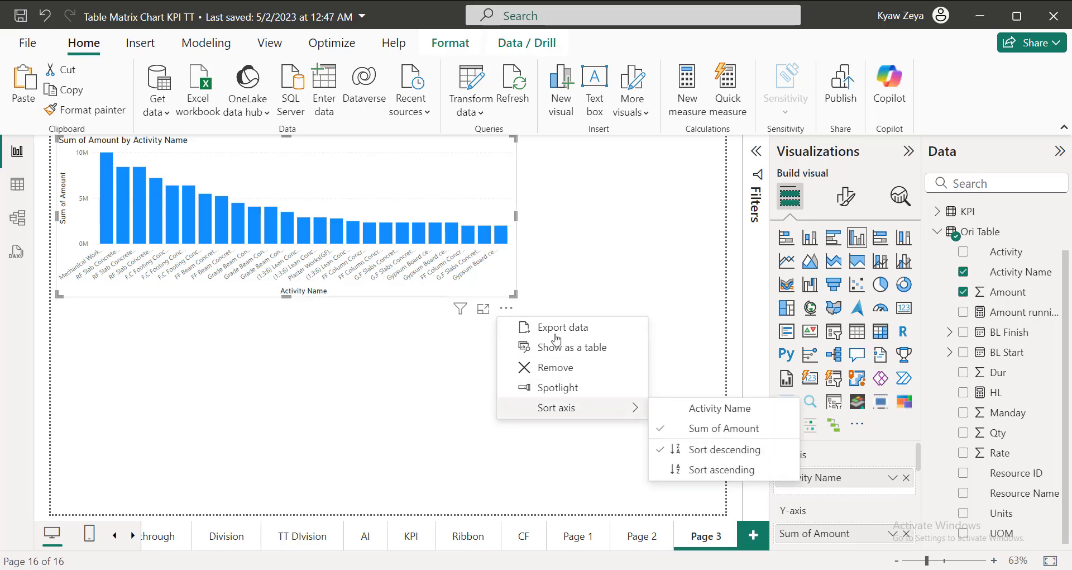
left_click(693, 415)
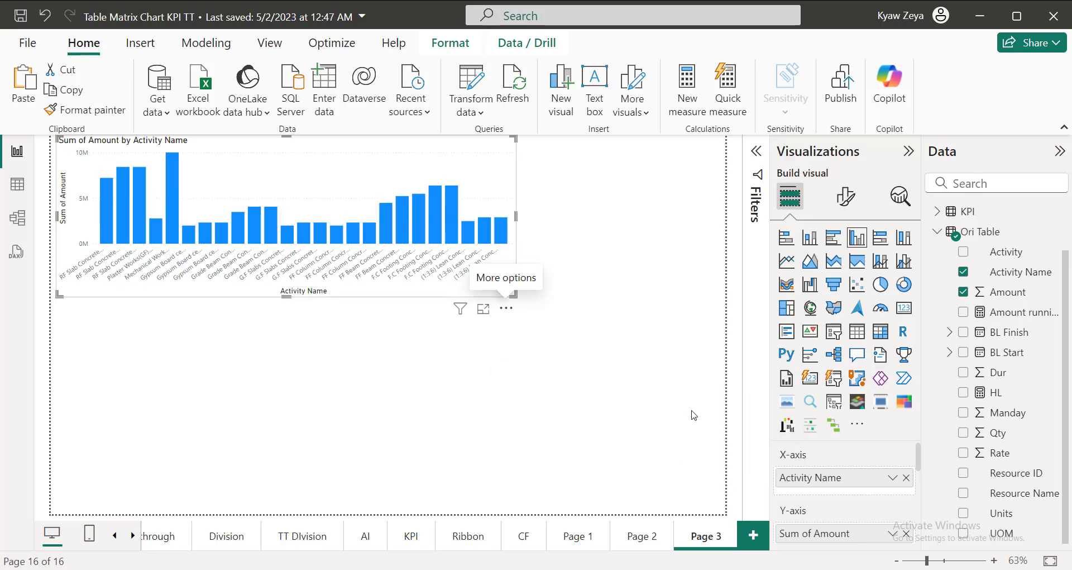
left_click(226, 352)
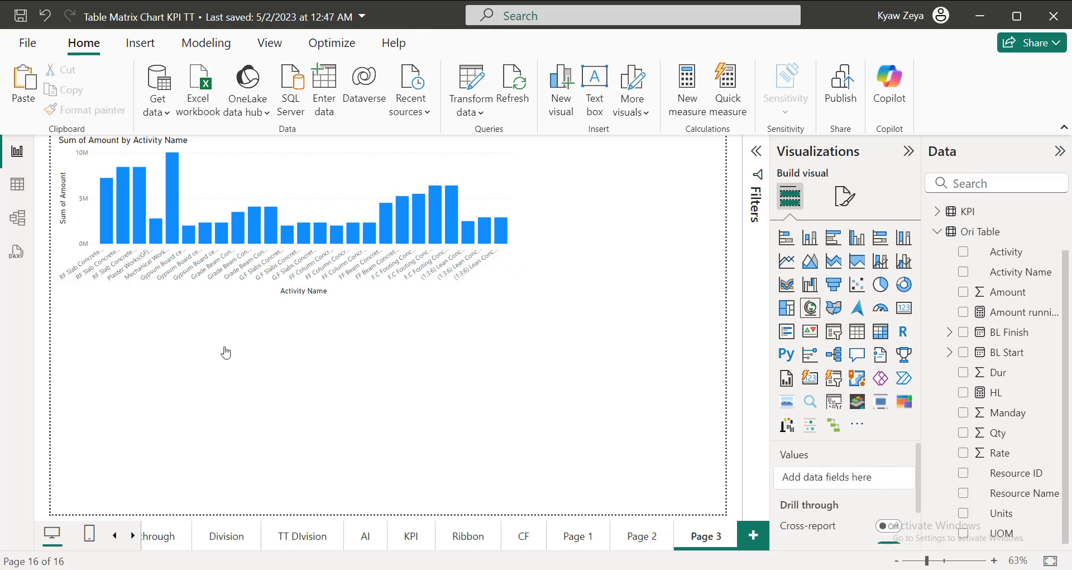
Step: Create a new measure in the Ori Table
right_click(970, 231)
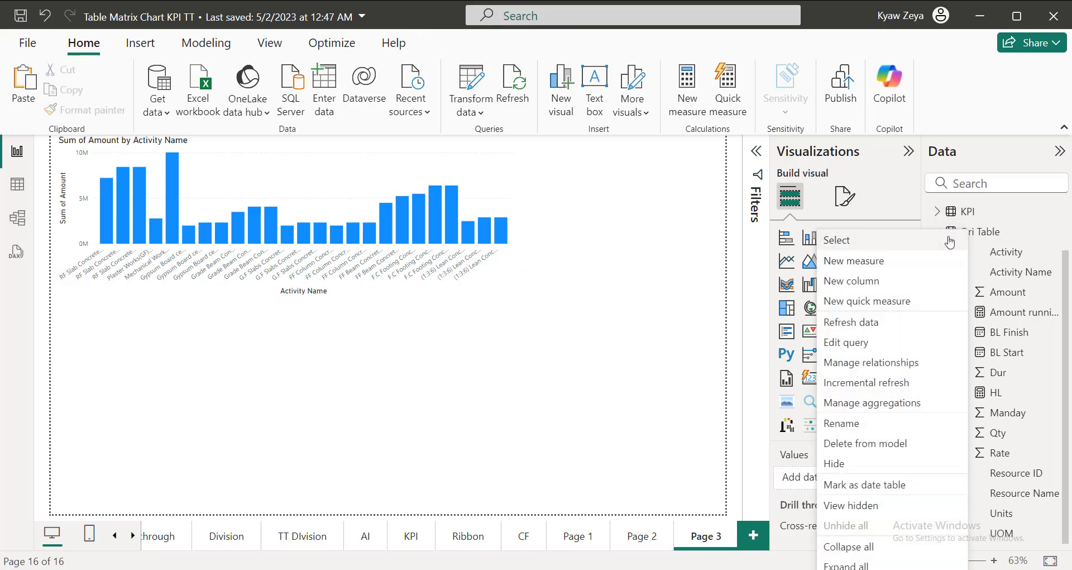
left_click(856, 263)
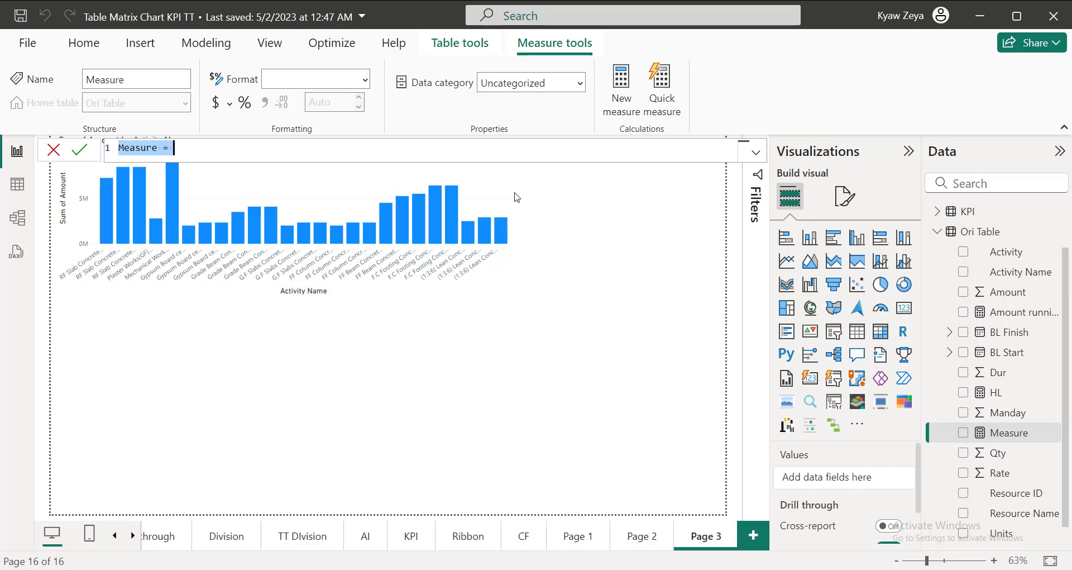
type("hIGH")
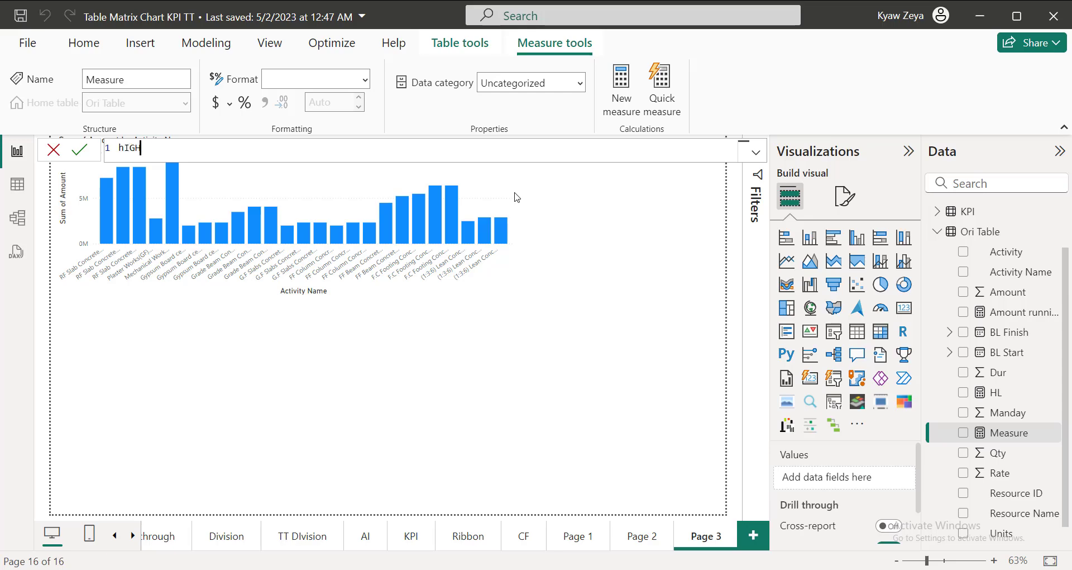
type("LIGHT")
key("BackSpace")
key("BackSpace")
key("BackSpace")
key("BackSpace")
key("BackSpace")
key("BackSpace")
key("BackSpace")
key("BackSpace")
key("BackSpace")
key("BackSpace")
type("hIGHLIG")
key("BackSpace")
key("BackSpace")
key("BackSpace")
key("BackSpace")
key("BackSpace")
key("BackSpace")
key("BackSpace")
Step: Name the measure "Highlight Max and Min" and open its definition with := followed by a new line
type("Highlight MAXAMI")
key("BackSpace")
key("BackSpace")
key("BackSpace")
key("BackSpace")
key("BackSpace")
key("BackSpace")
key("BackSpace")
type("mAX")
key("BackSpace")
key("BackSpace")
key("BackSpace")
type("Max and Min")
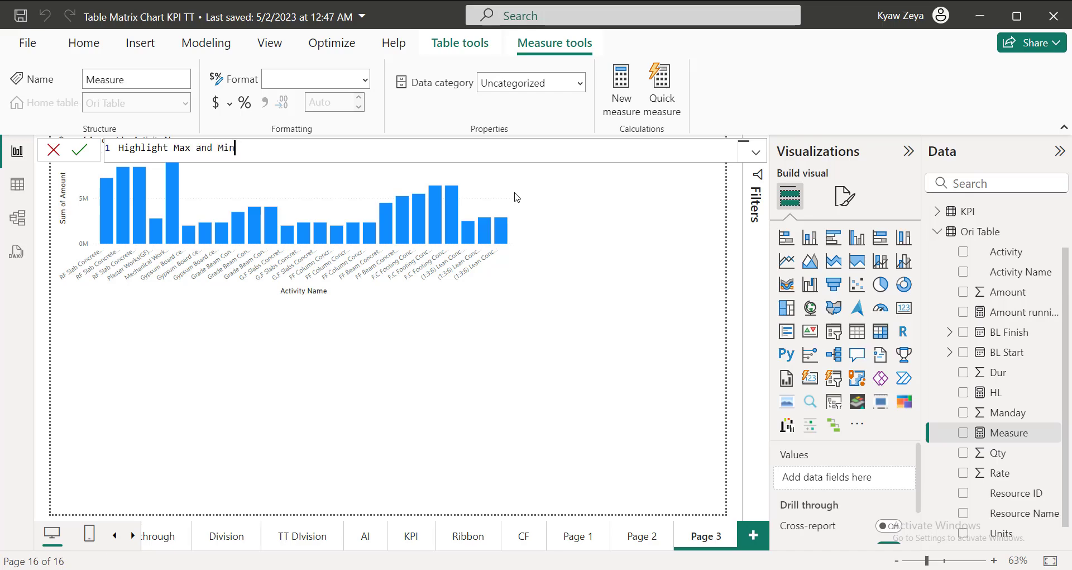
type(":=")
key("shift+Return")
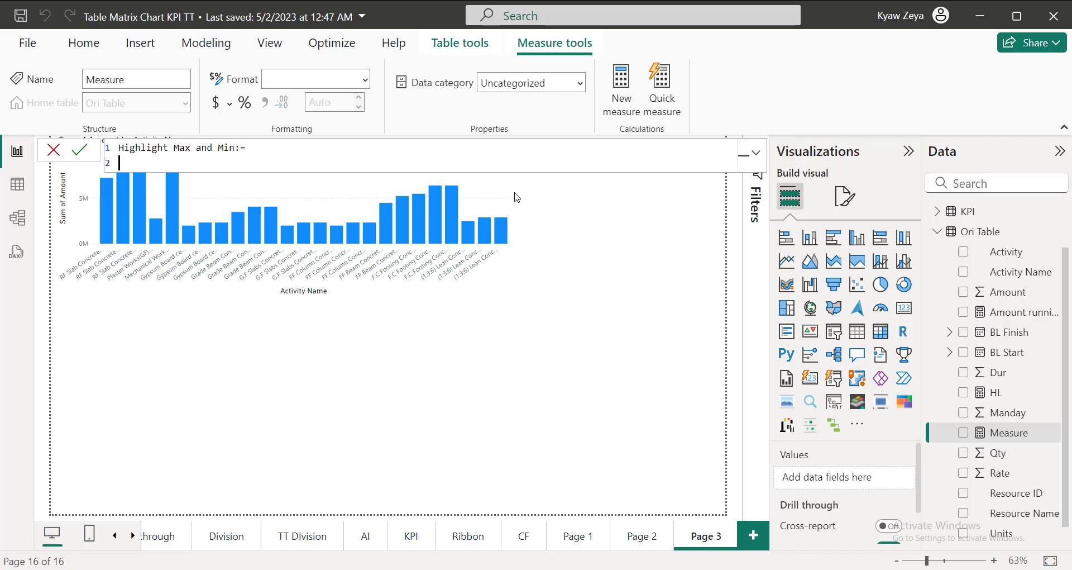
Step: Declare variable Max_Val as a MAXX over ALLSELECTED('Ori Table'[Activity Name])
type("var Max_Val=m")
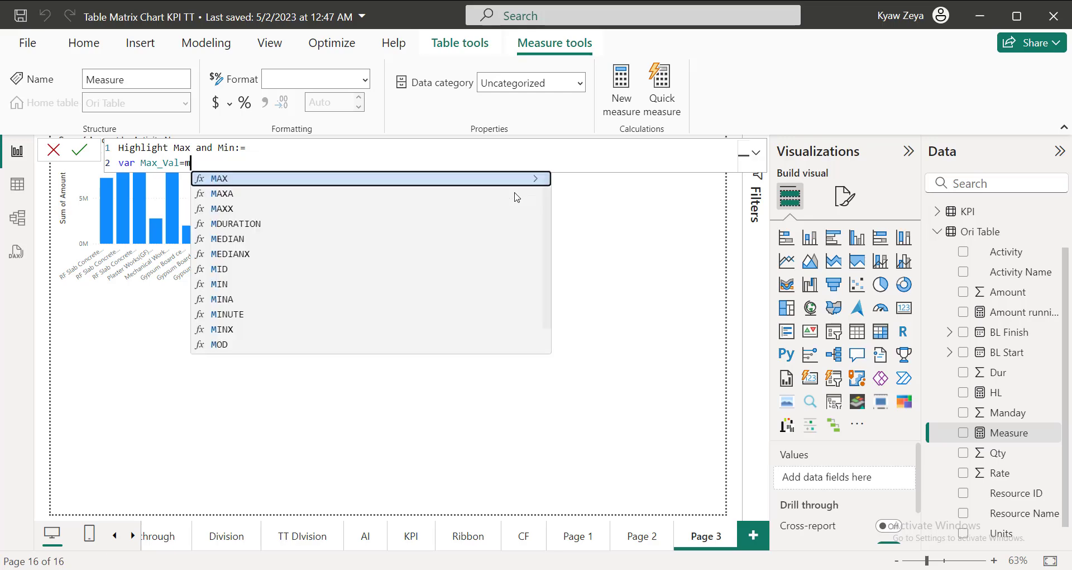
type("axx(")
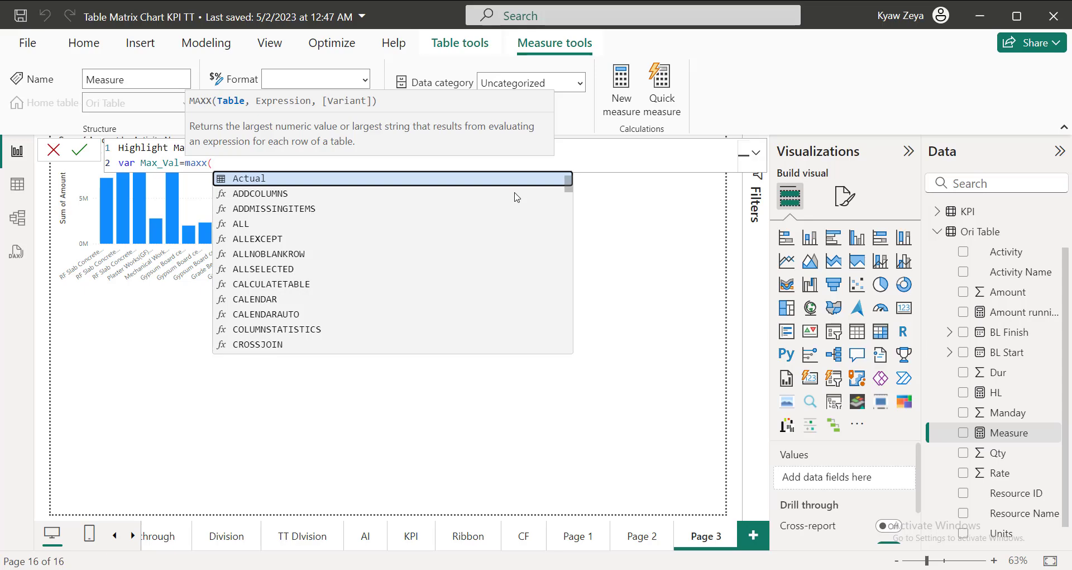
type("'")
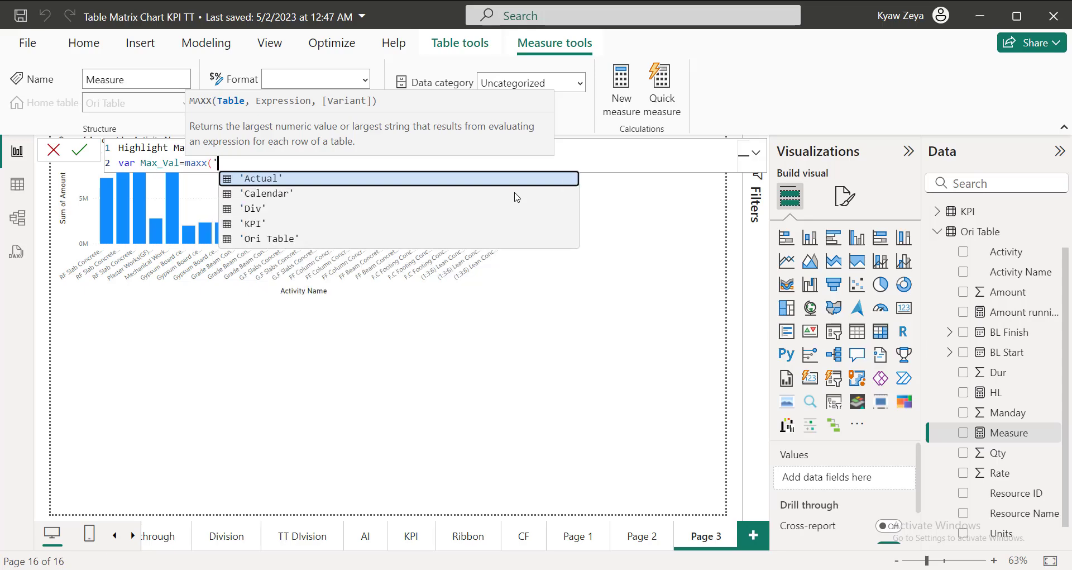
left_click(238, 239)
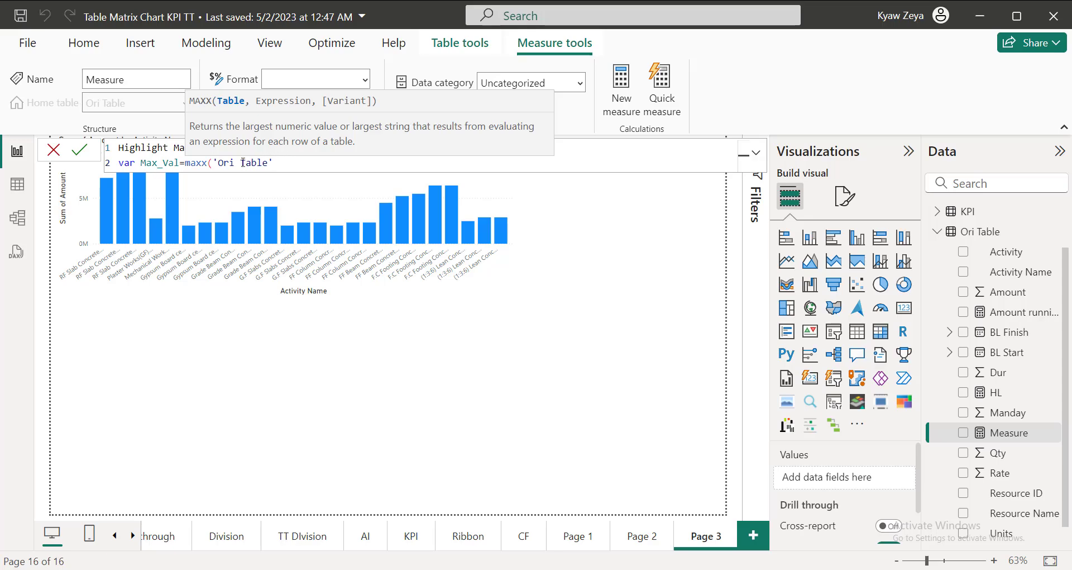
left_click_drag(214, 165, 327, 166)
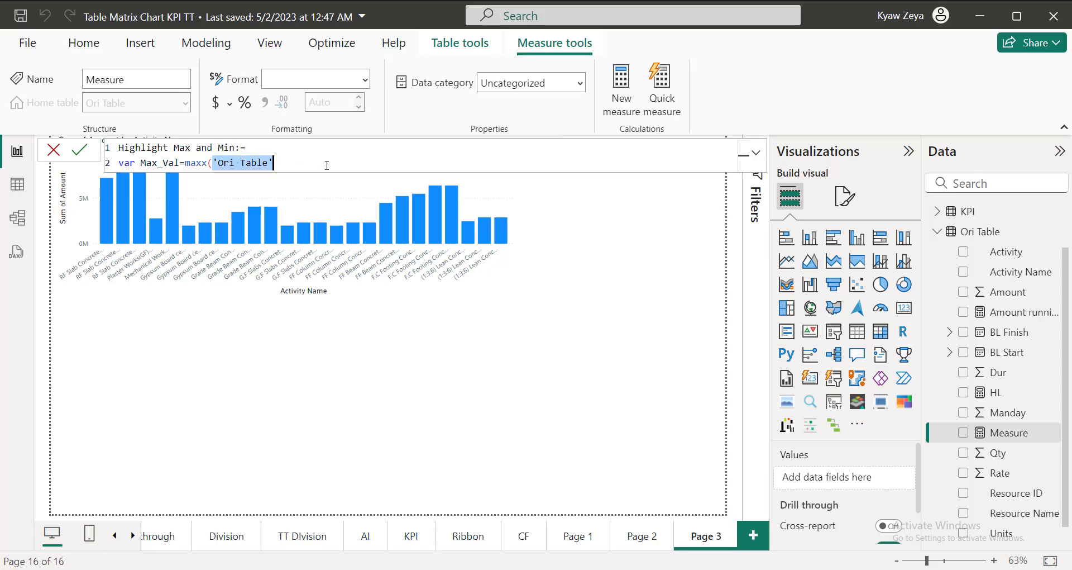
type("all")
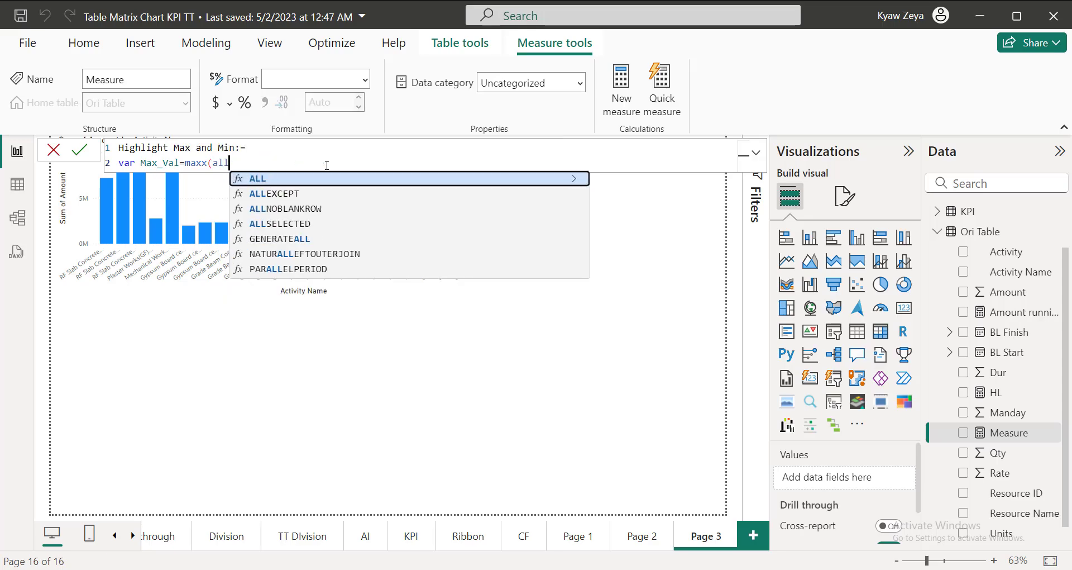
left_click(308, 223)
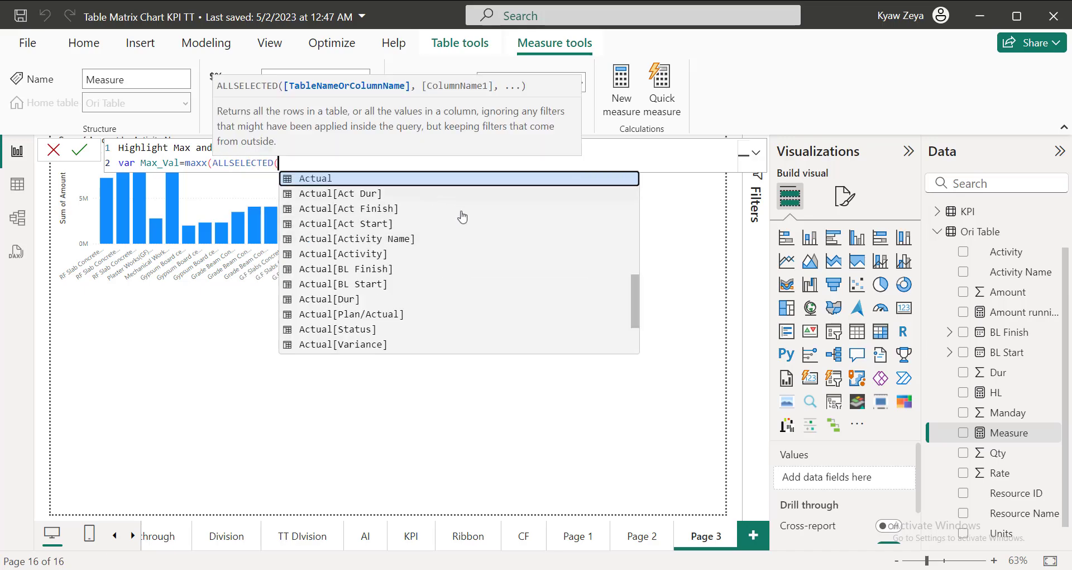
left_click_drag(631, 290, 632, 221)
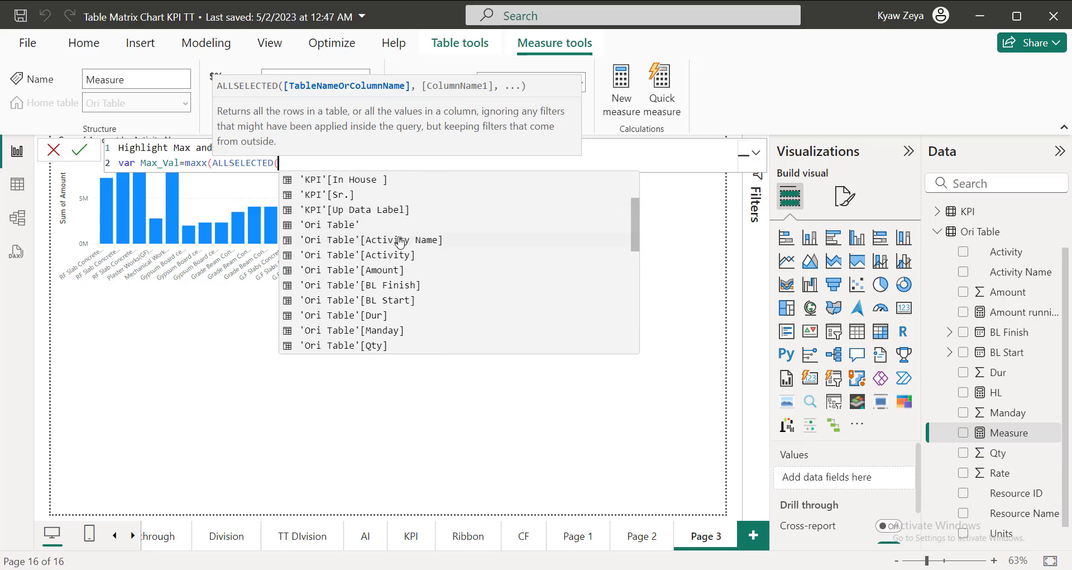
left_click(400, 241)
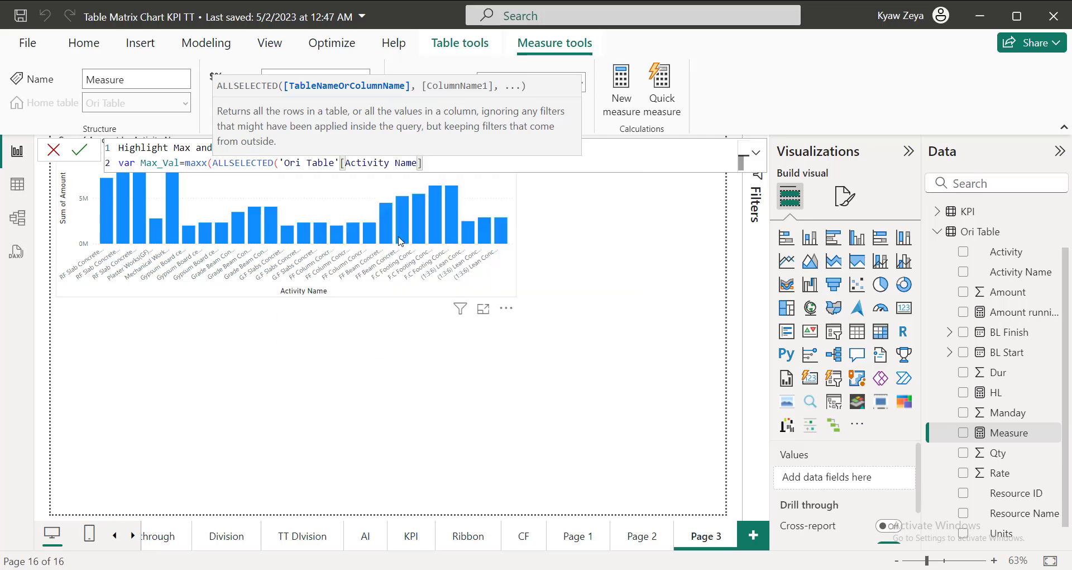
type("),")
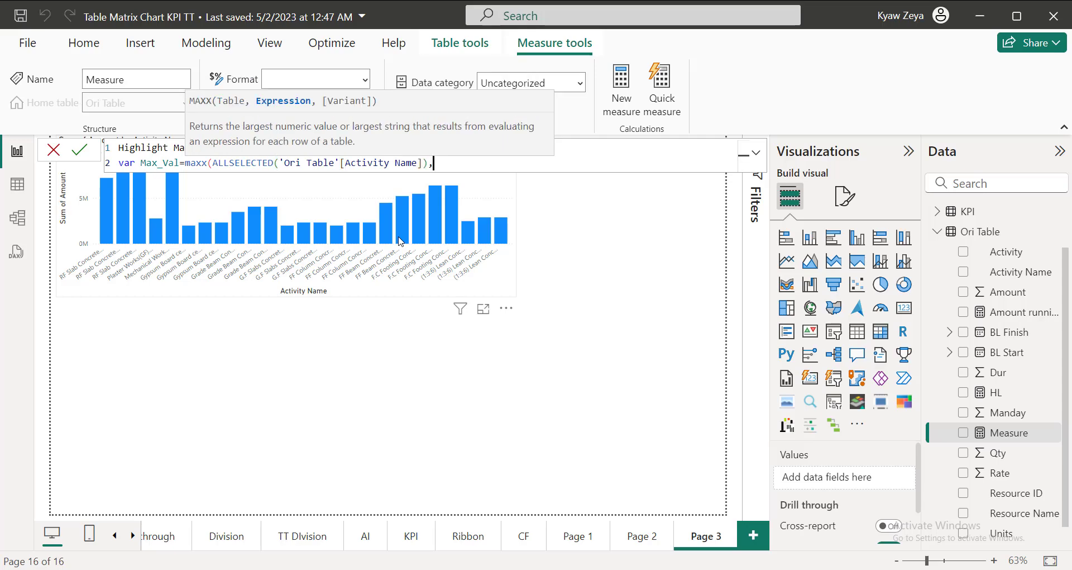
Step: Complete the Max_Val expression with CALCULATE(sum('Ori Table'[Amount])) and close the MAXX function
type("calc")
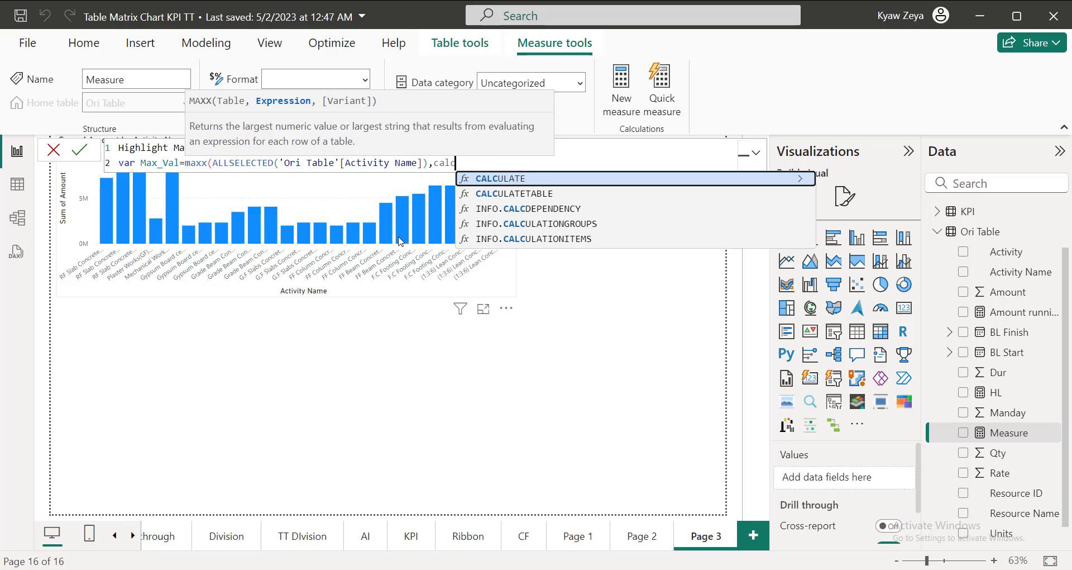
key("Tab")
type("sum")
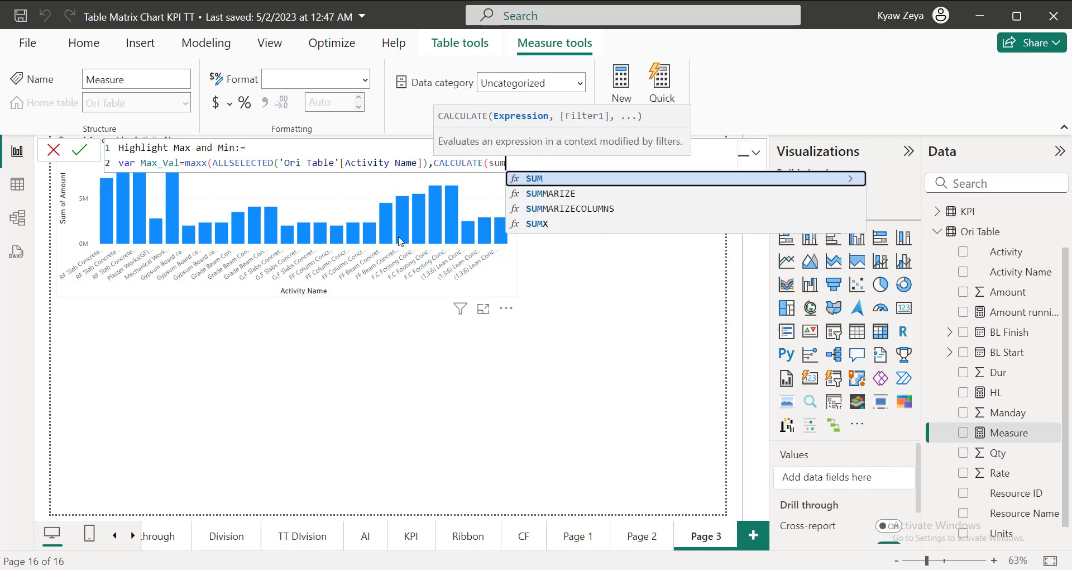
type("(")
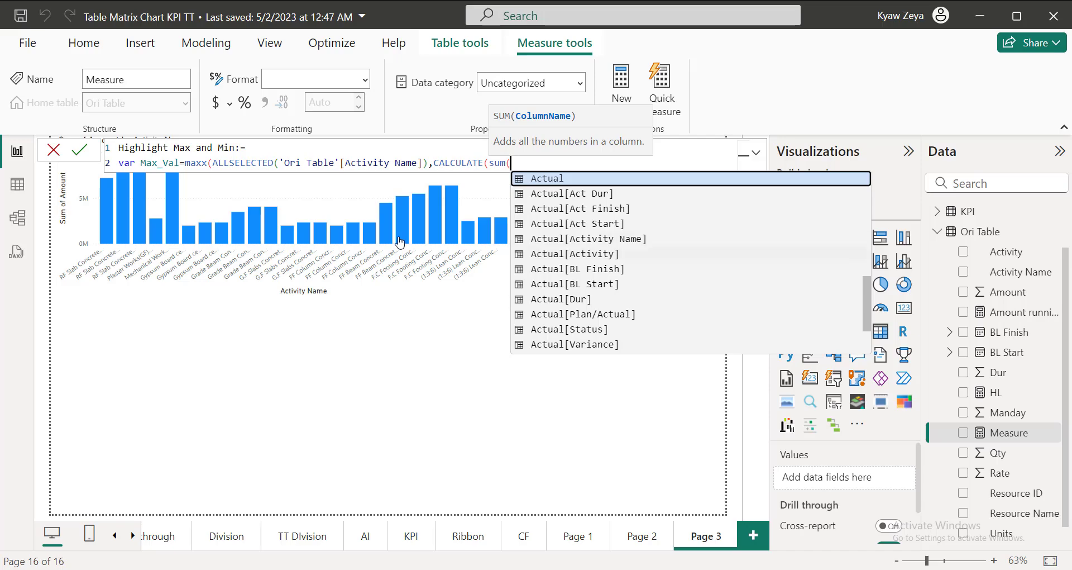
left_click_drag(866, 307, 862, 221)
left_click(602, 279)
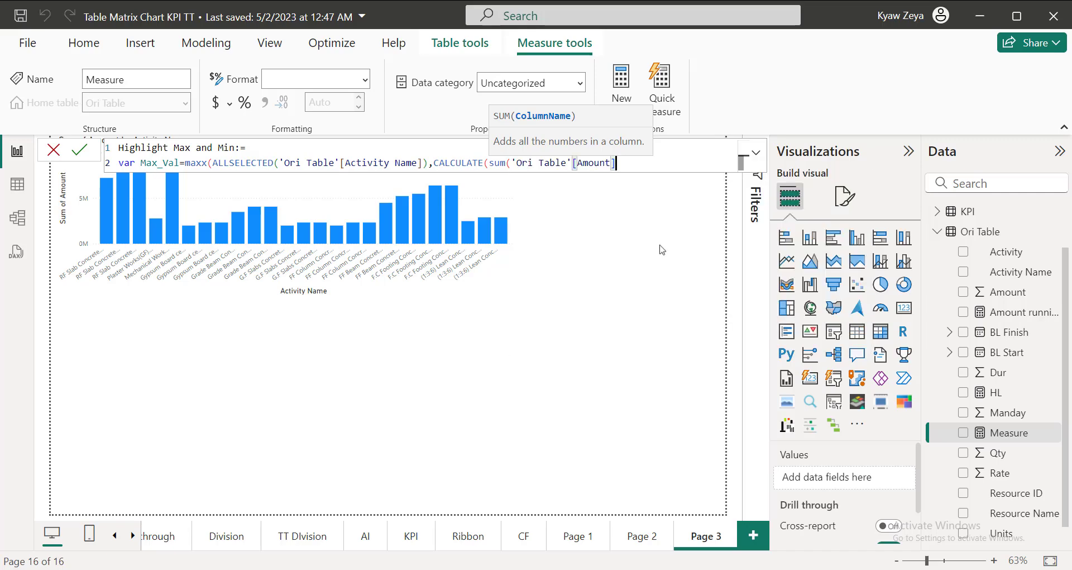
type("))")
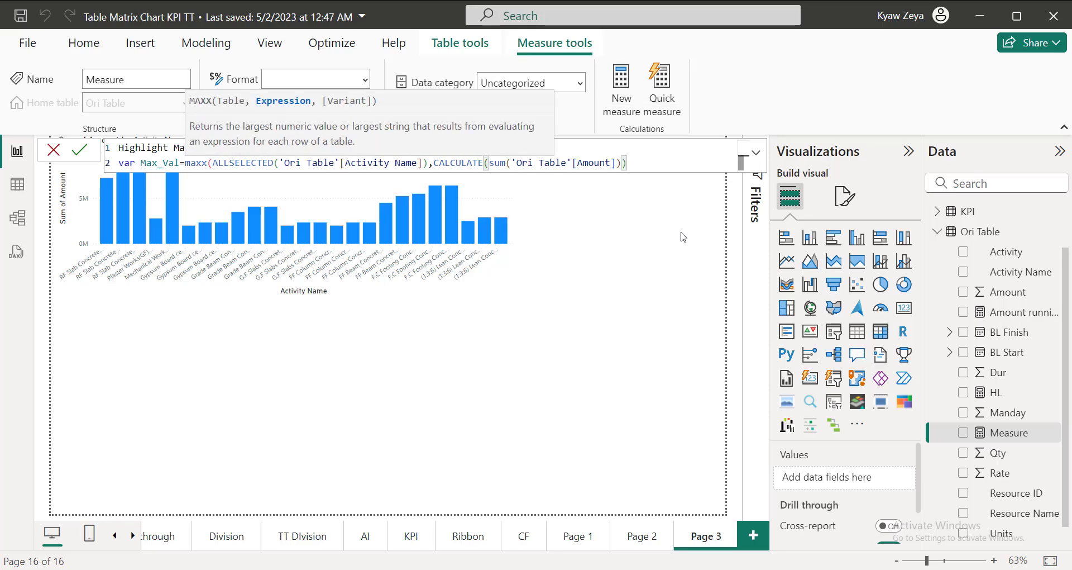
type(")")
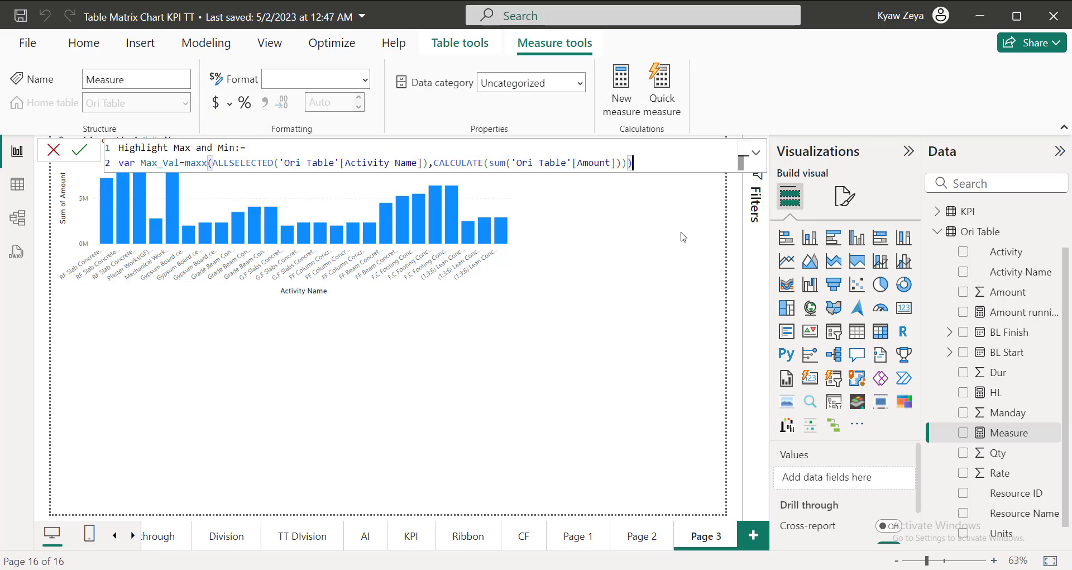
key("shift+Return")
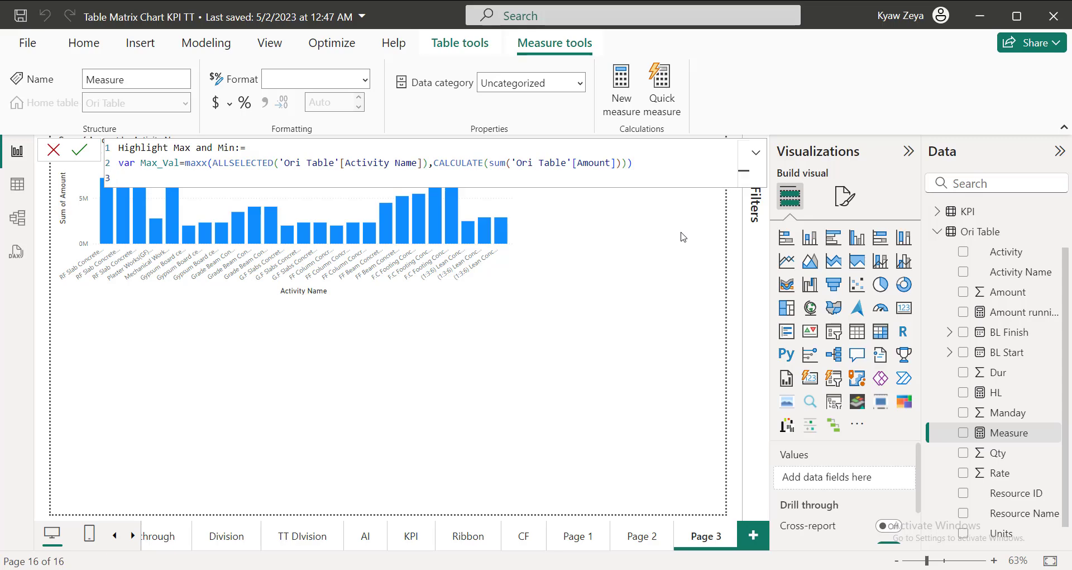
Step: Declare variable Min_Val with MINX, reusing a copy of Max_Val's ALLSELECTED and CALCULATE arguments
type("var Min_Val=m")
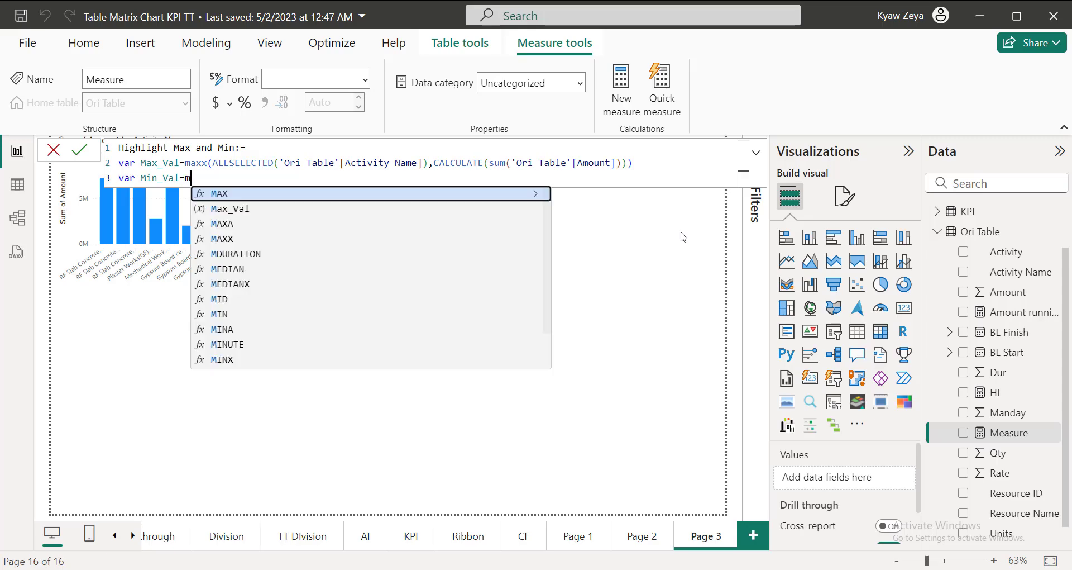
type("inx(")
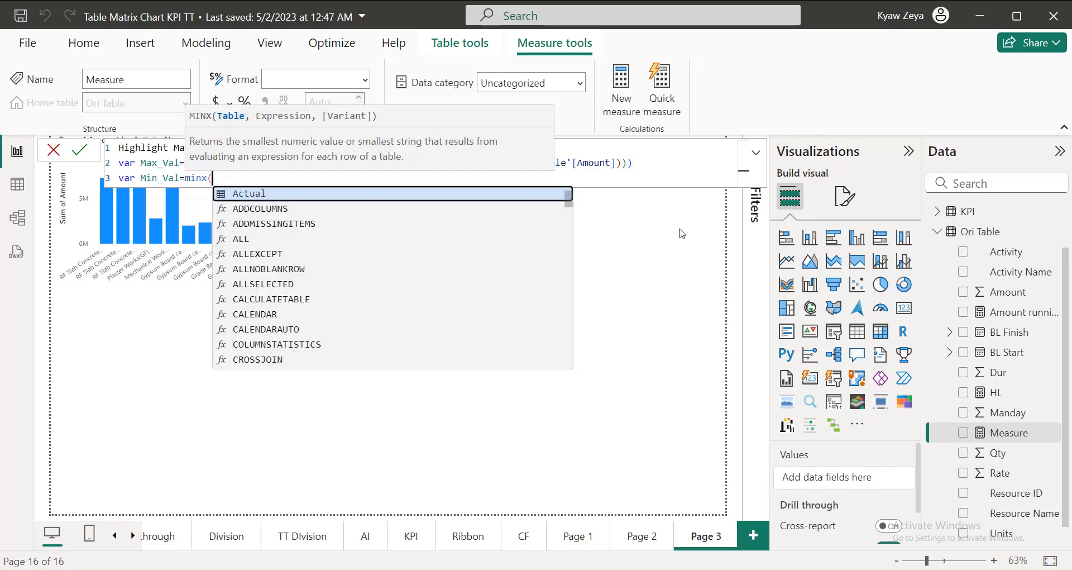
left_click_drag(637, 162, 215, 163)
key("ctrl+c")
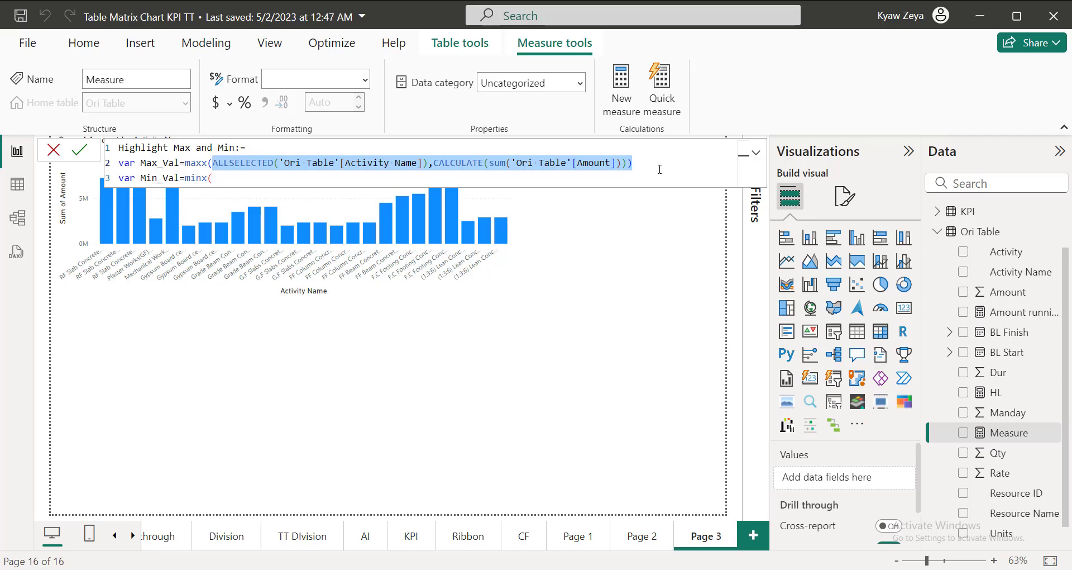
left_click(219, 178)
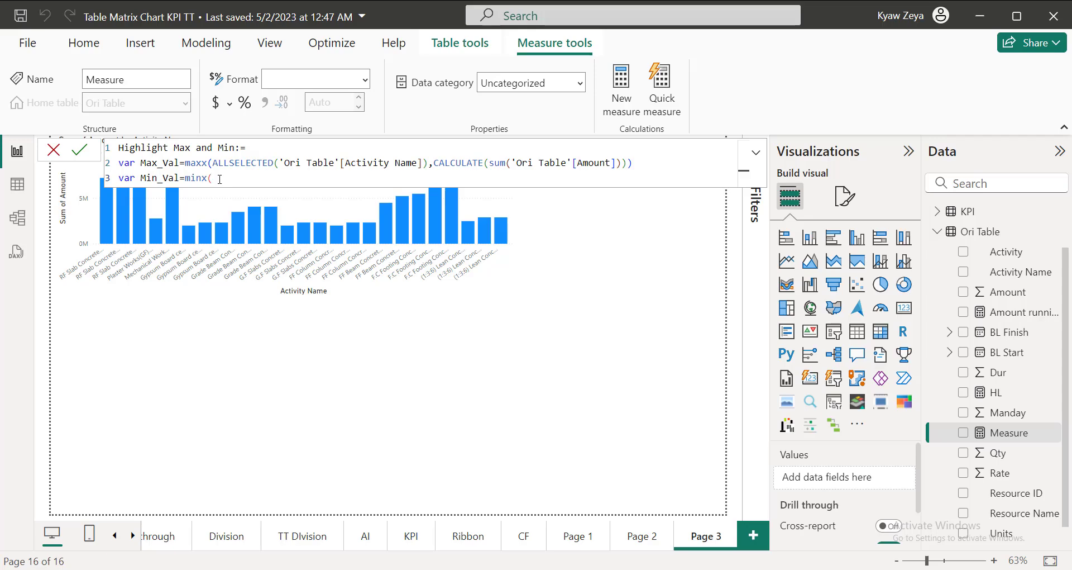
key("ctrl+v")
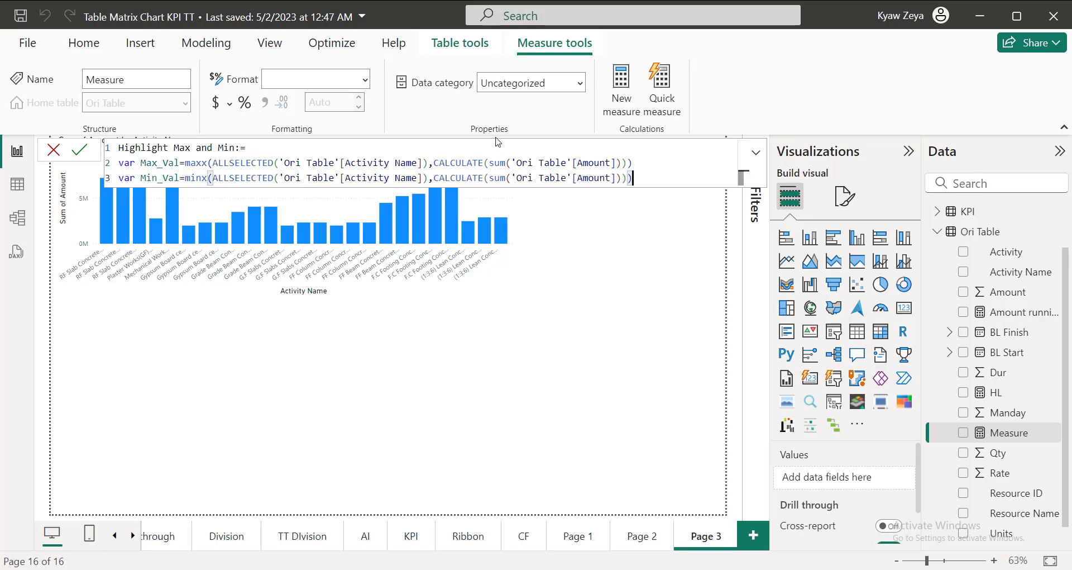
Step: Add a return statement below the variables and open a switch(true(), expression, each on its own line
key("shift+Return")
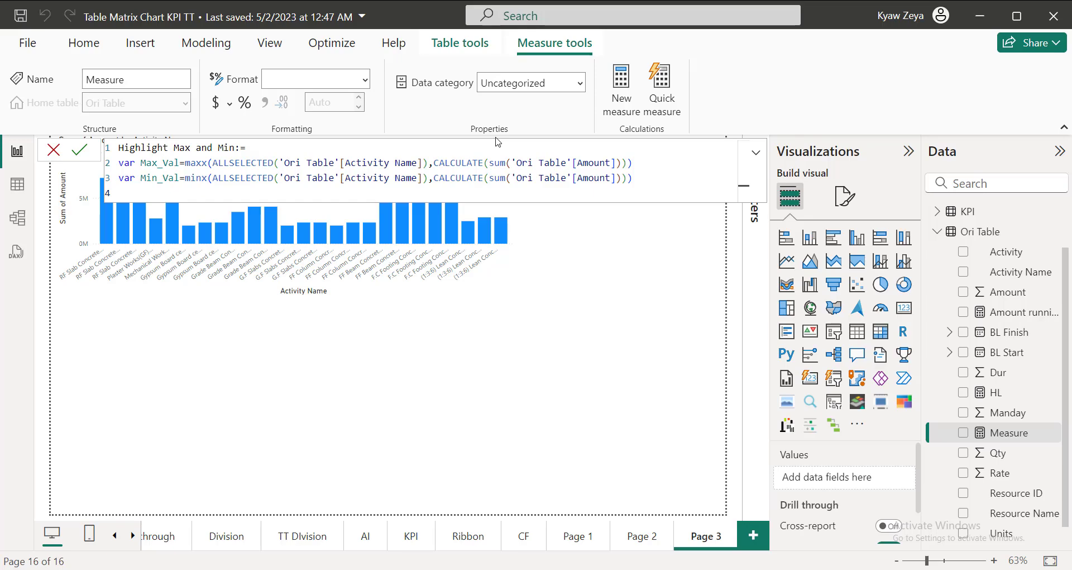
type("return")
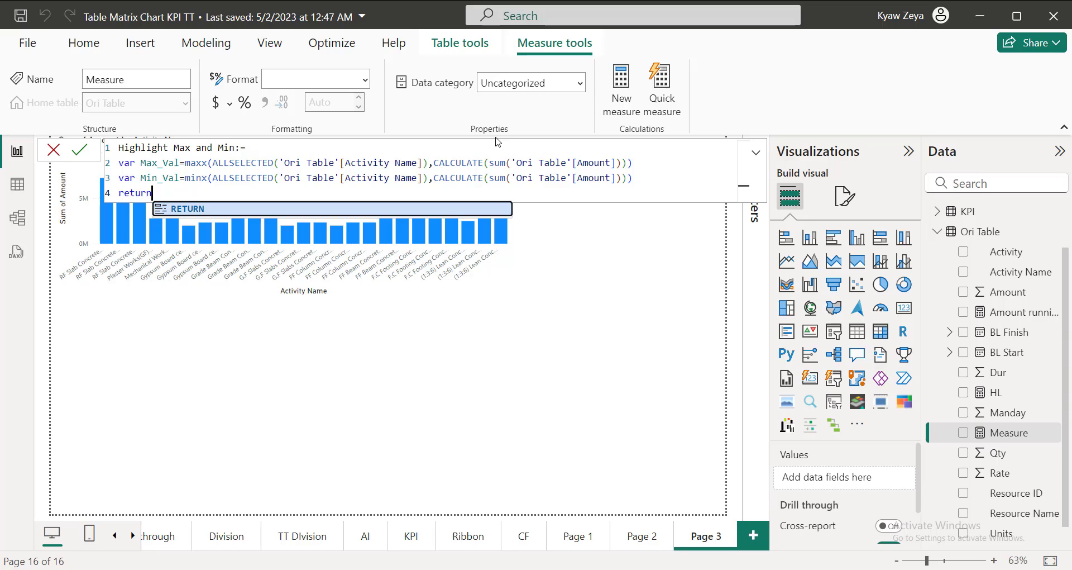
key("shift+Return")
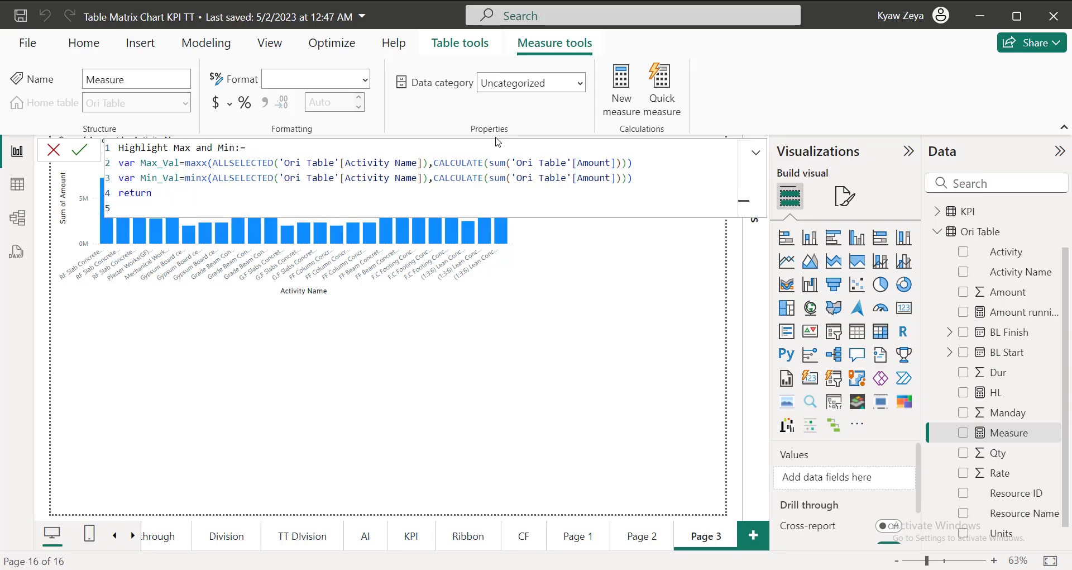
type("sw")
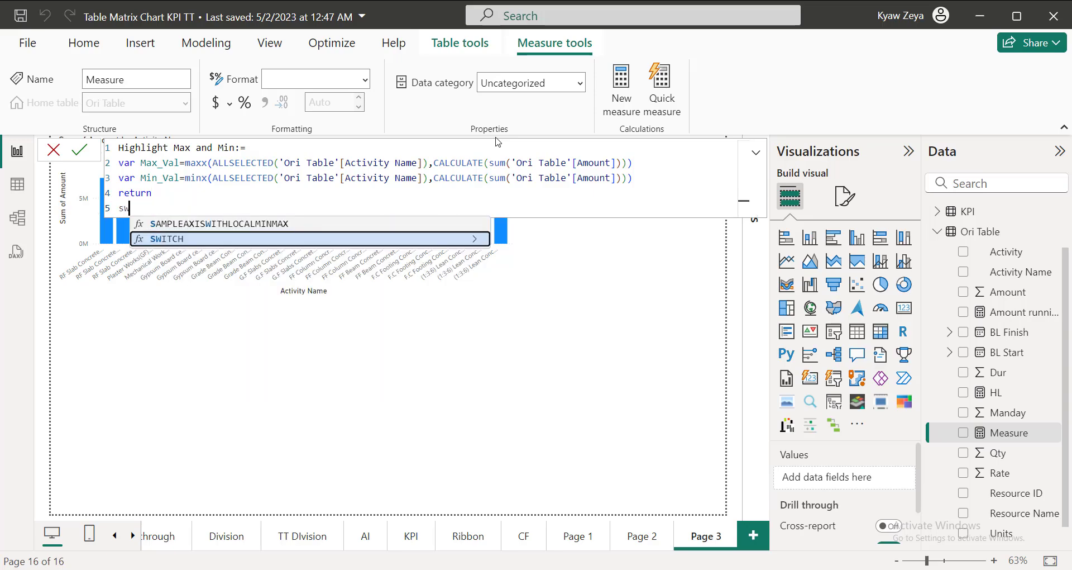
type("it")
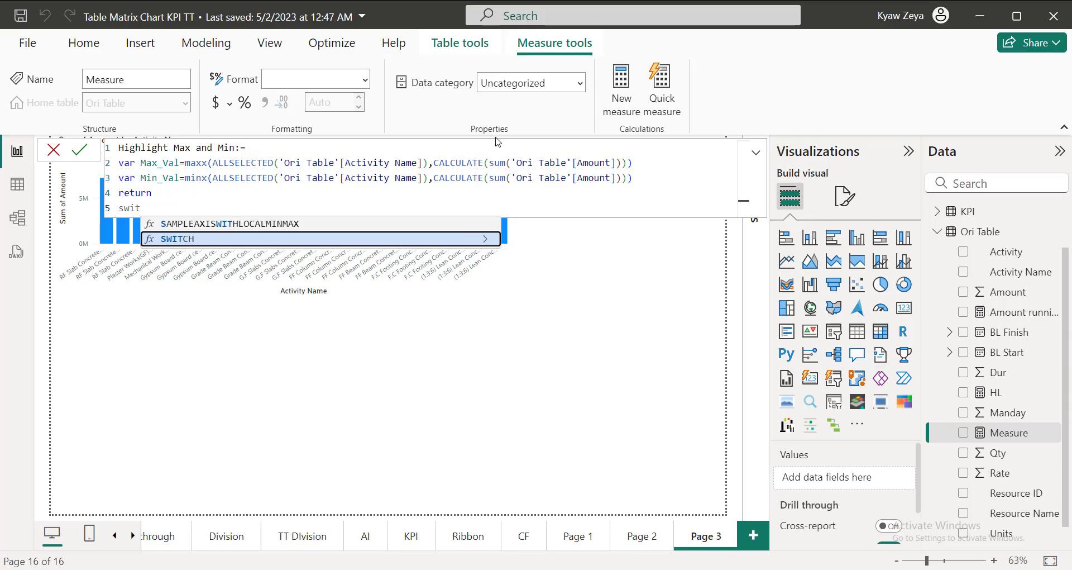
type("ch")
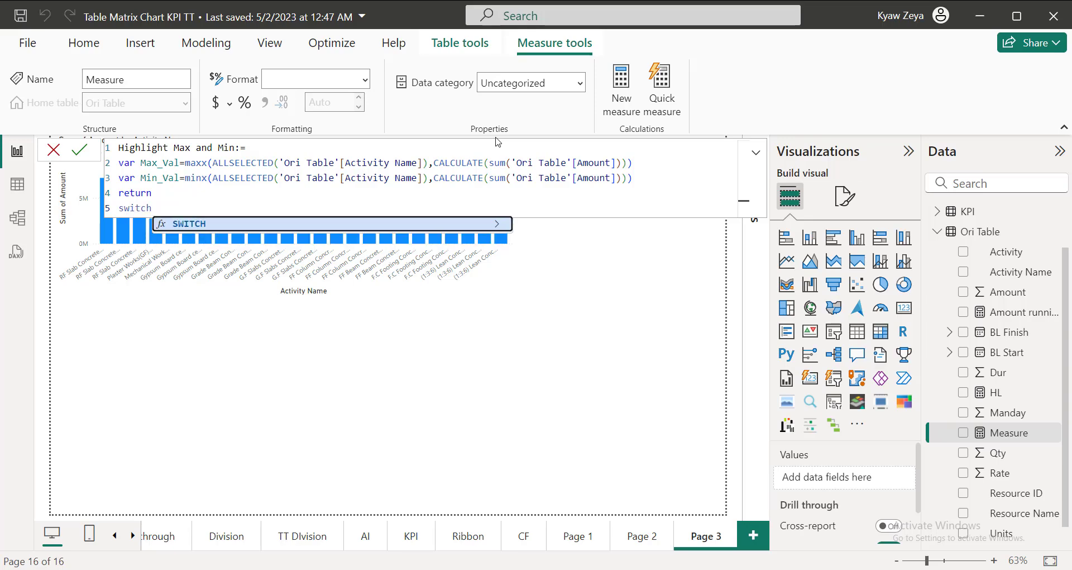
type("(tru")
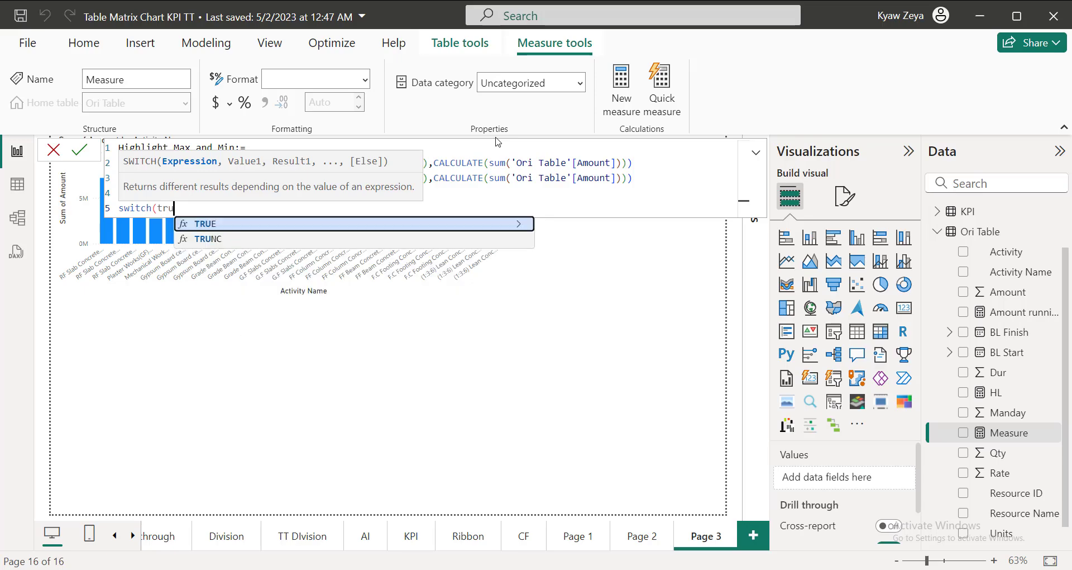
type("e(),")
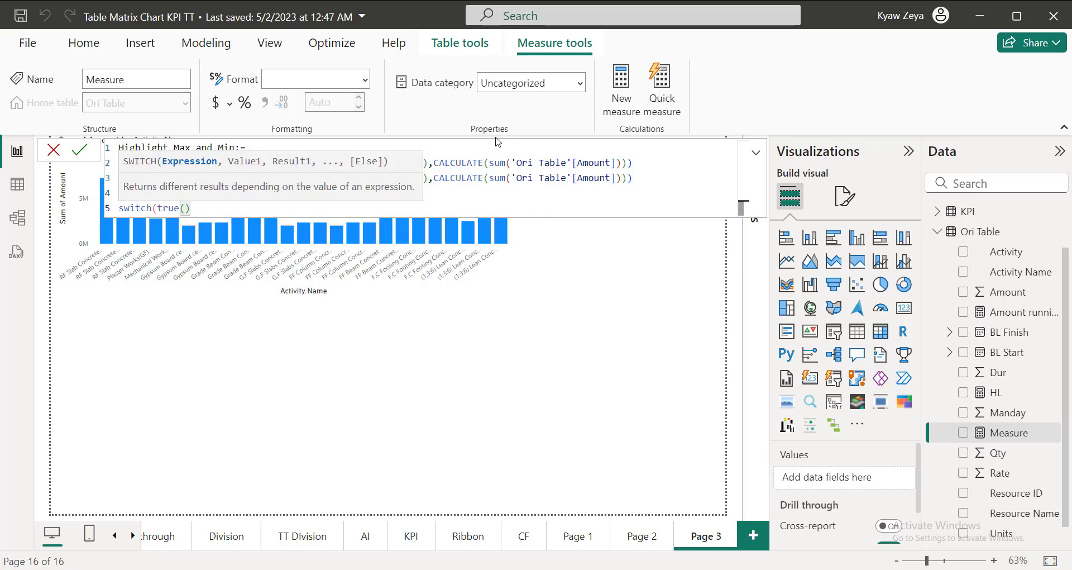
key("shift+Return")
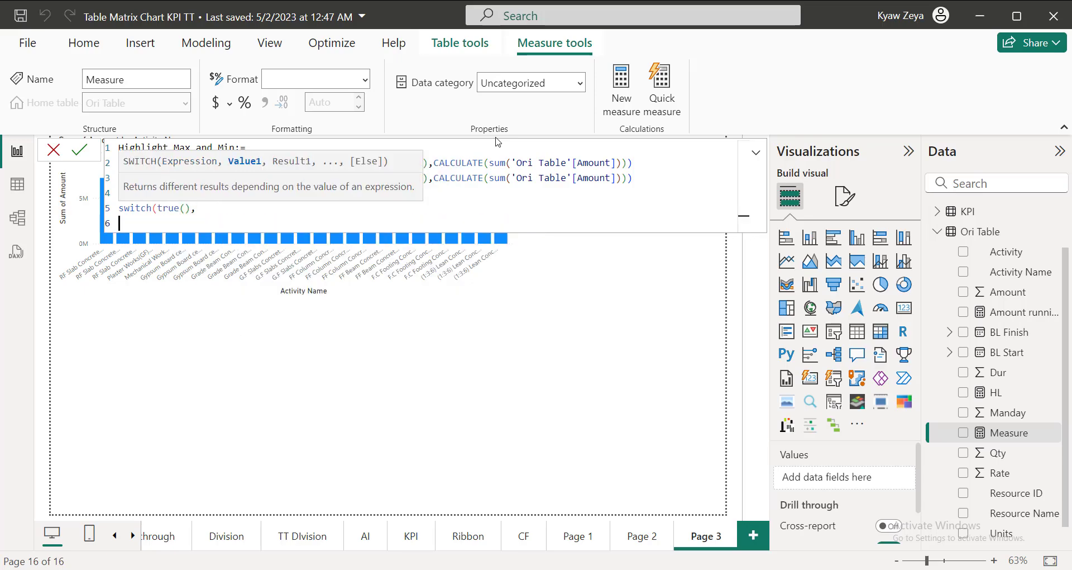
Step: Add the first SWITCH condition Max_Val=sum('Ori Table'[Amount]) with the result "Red"
type("Max_")
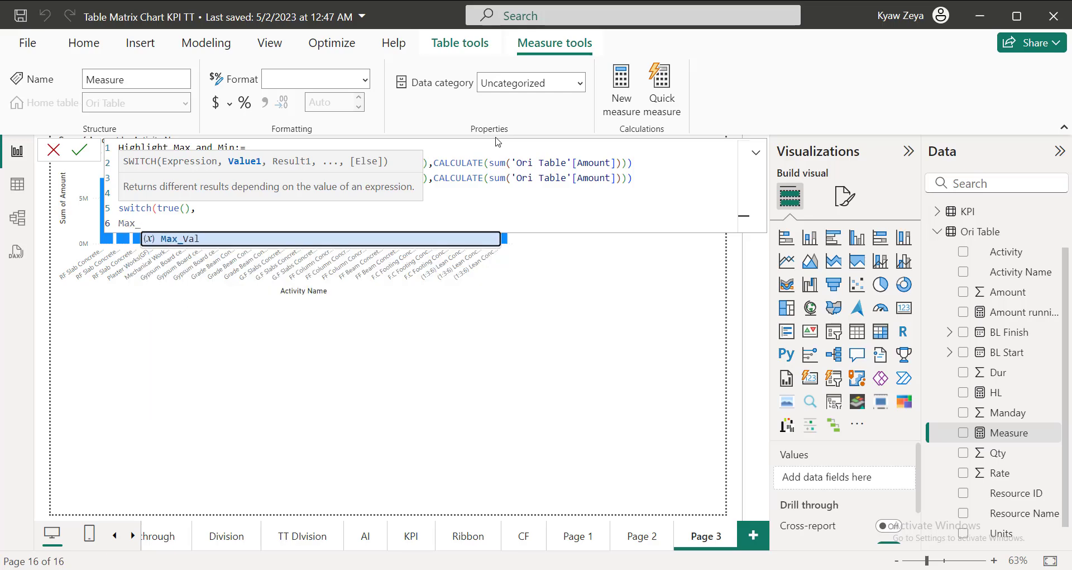
type("Val")
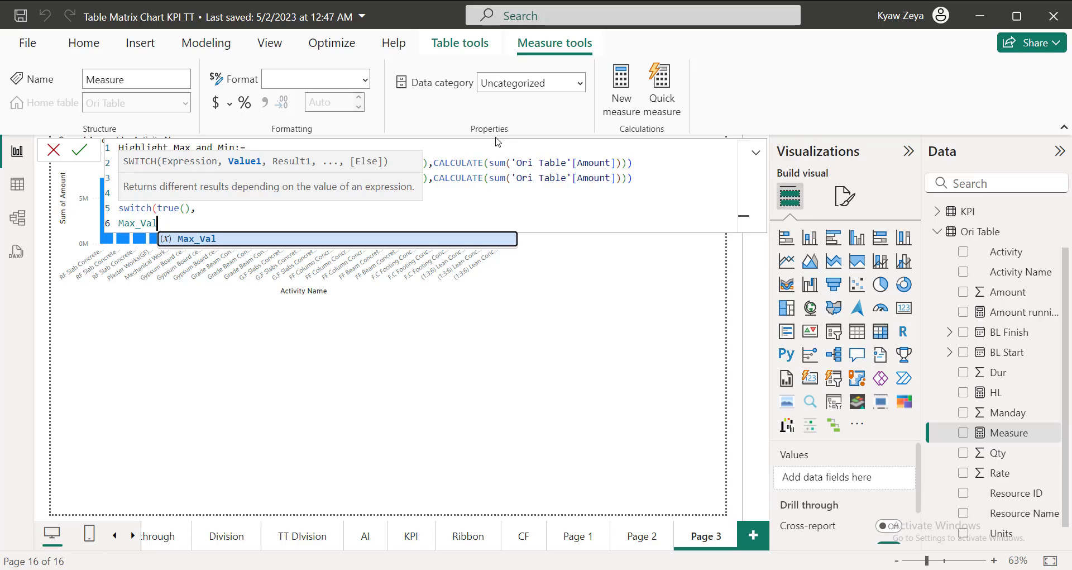
type("=")
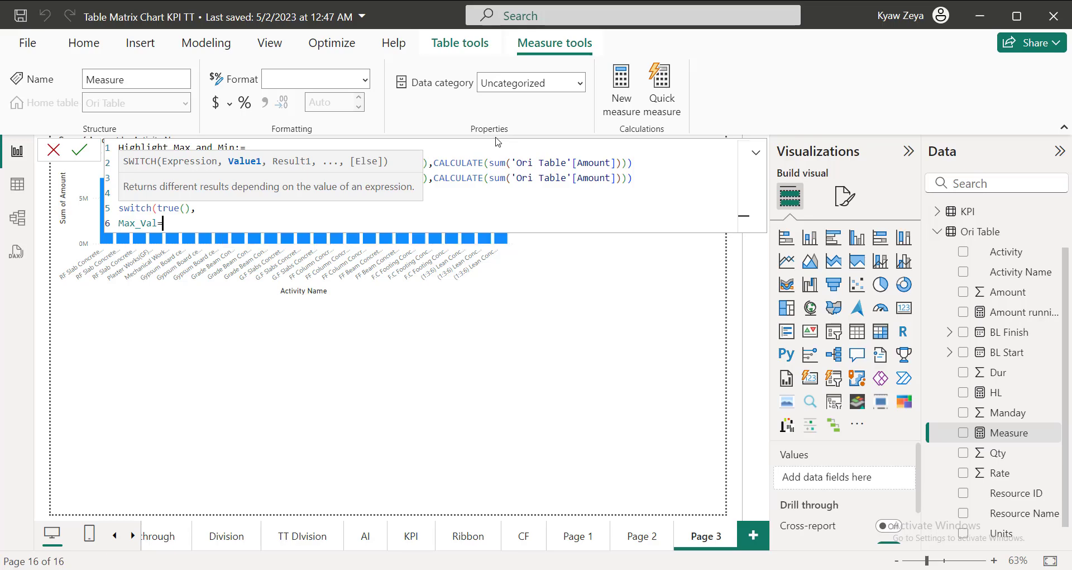
type("sum")
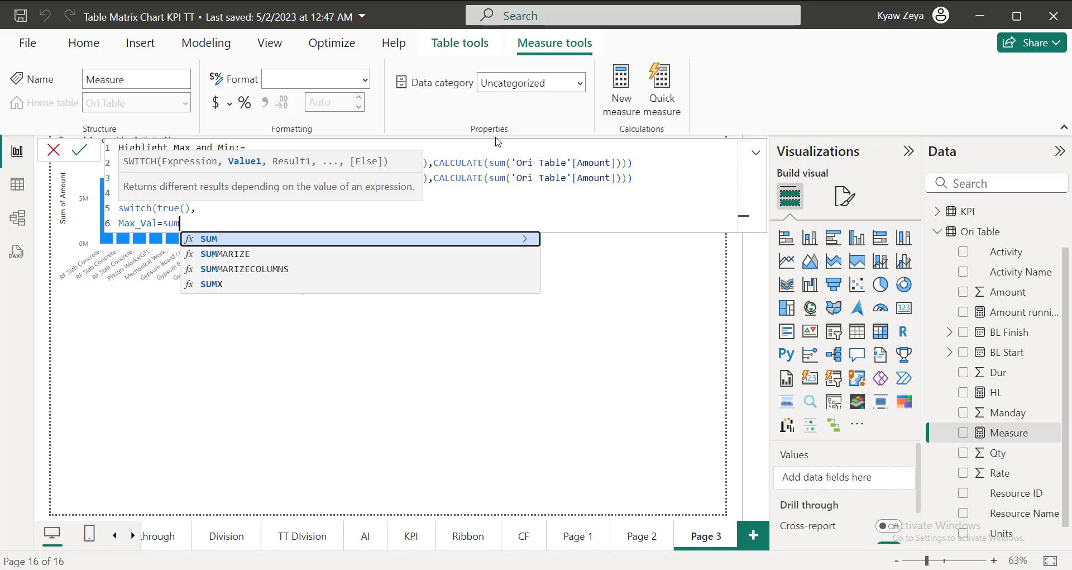
type("(")
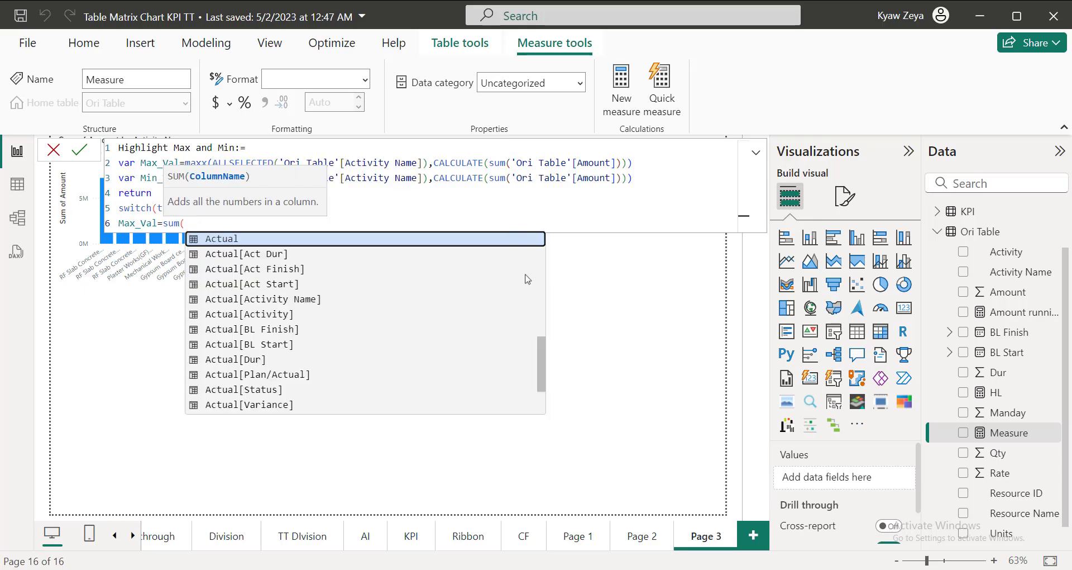
left_click_drag(541, 350, 536, 322)
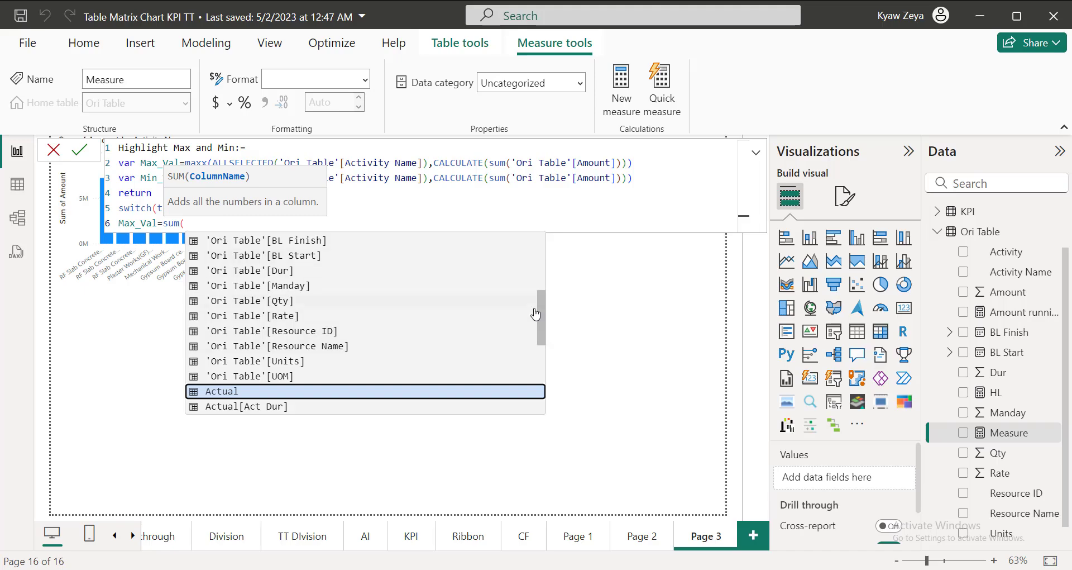
scroll(535, 313, "up", 1)
left_click(305, 272)
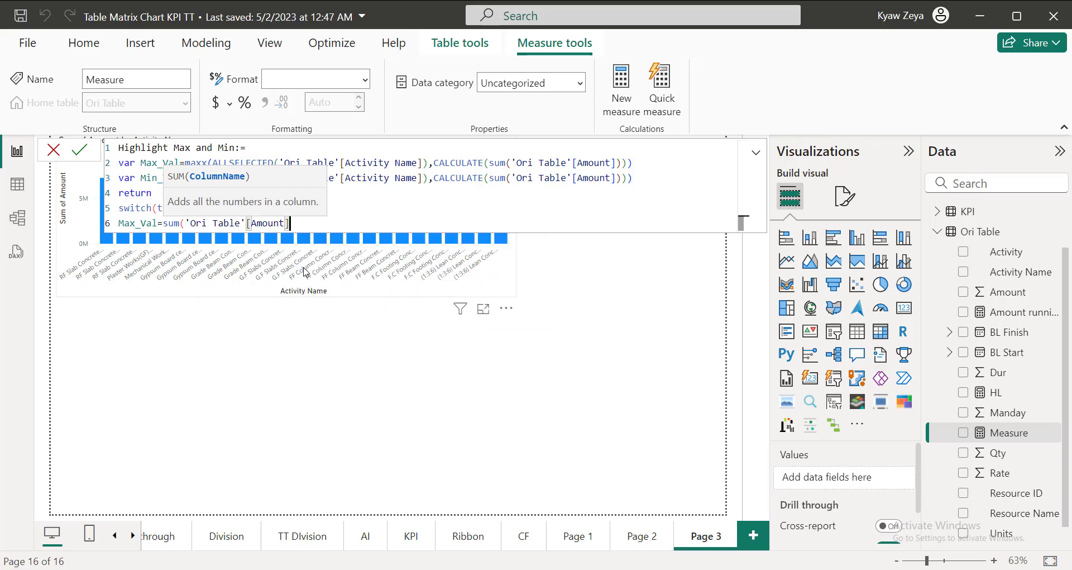
type("),")
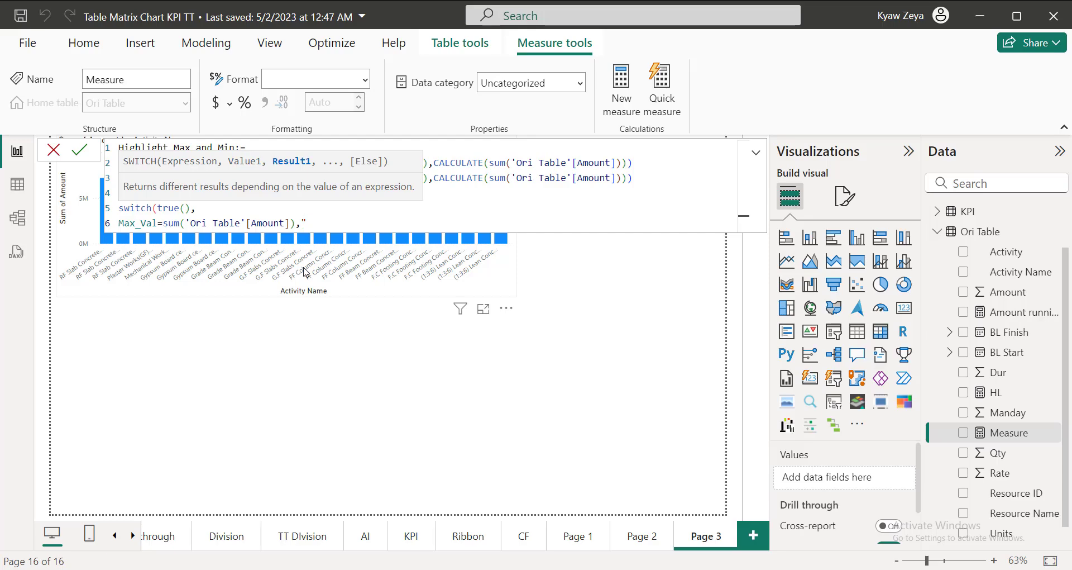
type("\"Red\",")
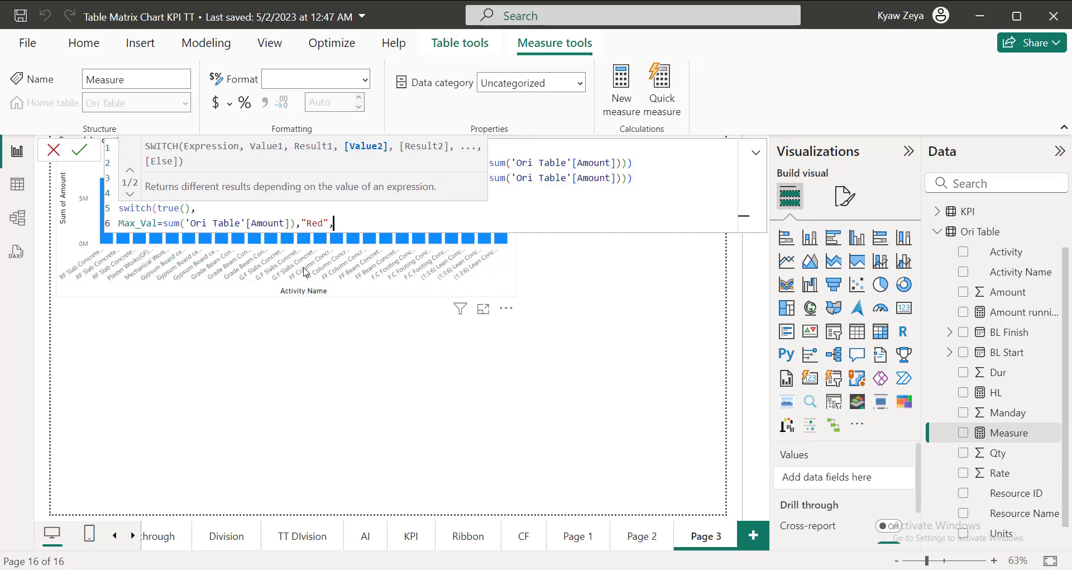
Step: Add a second SWITCH condition comparing Min_Val with the sum of 'Ori Table'[Amount], with the result "Green", and commit the measure
key("shift+Return")
type("M")
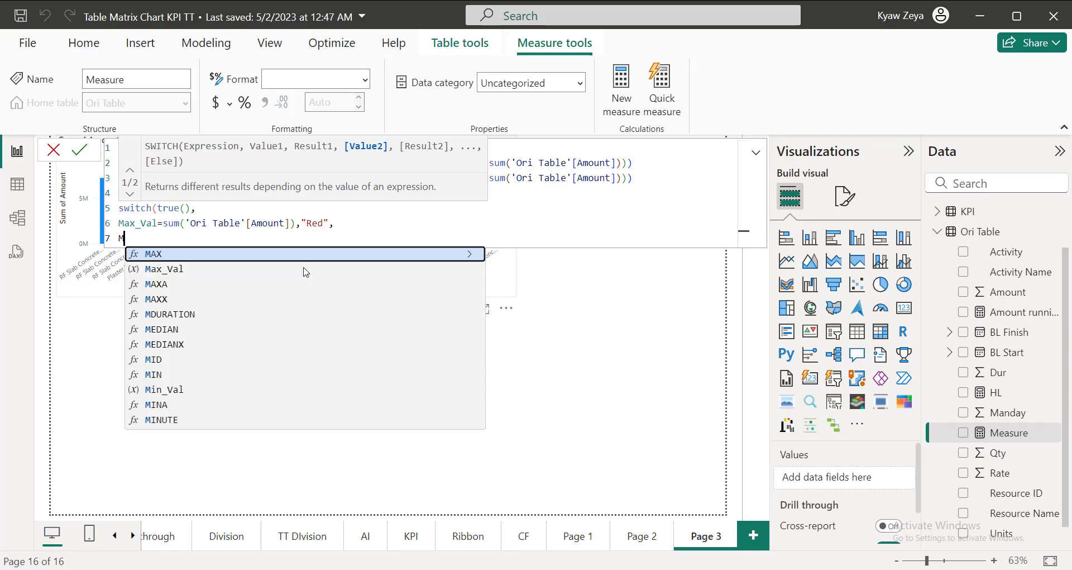
type("in_")
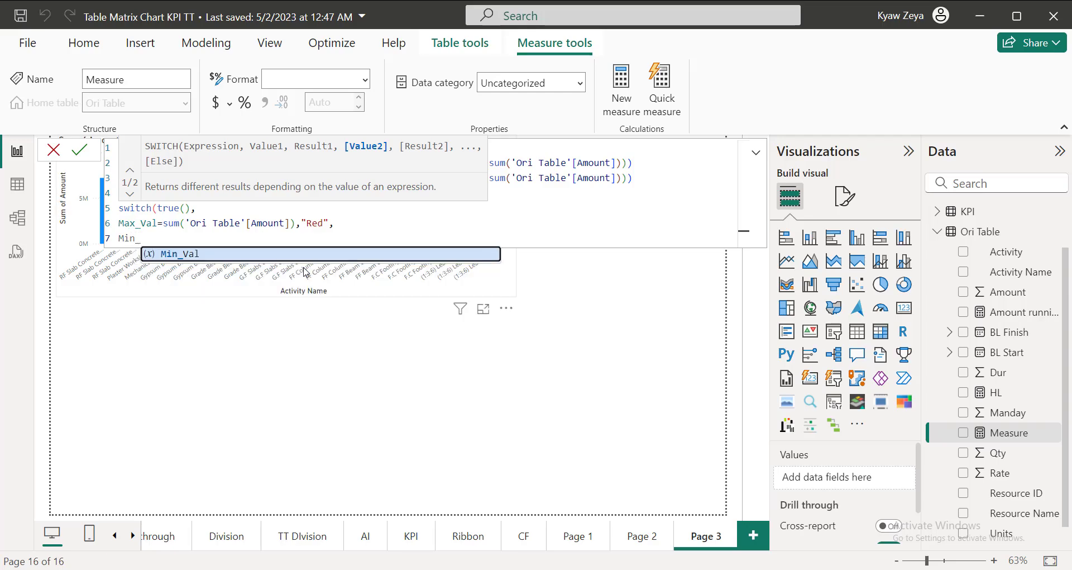
type("Val")
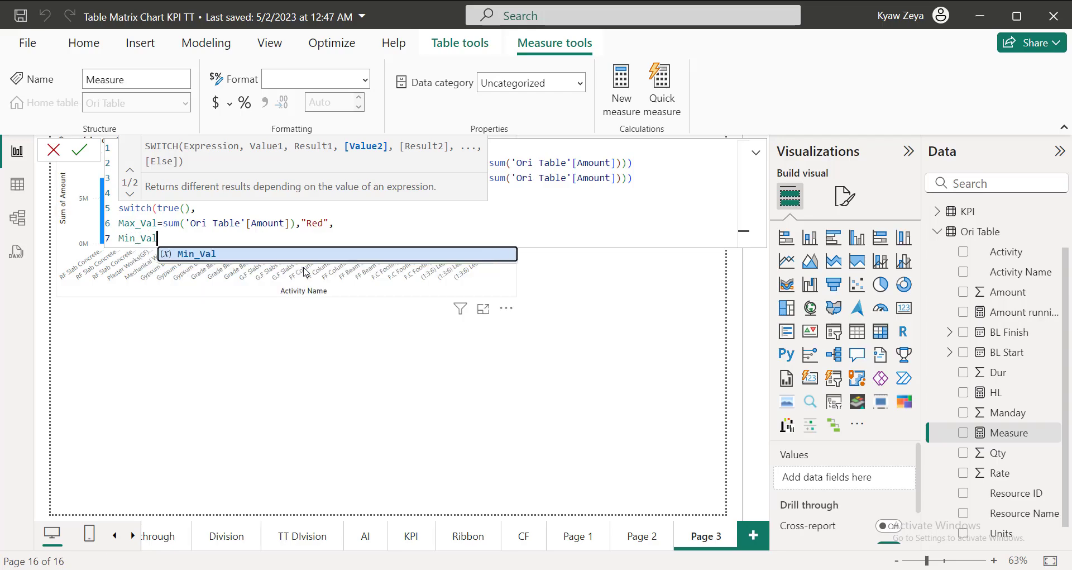
type("=")
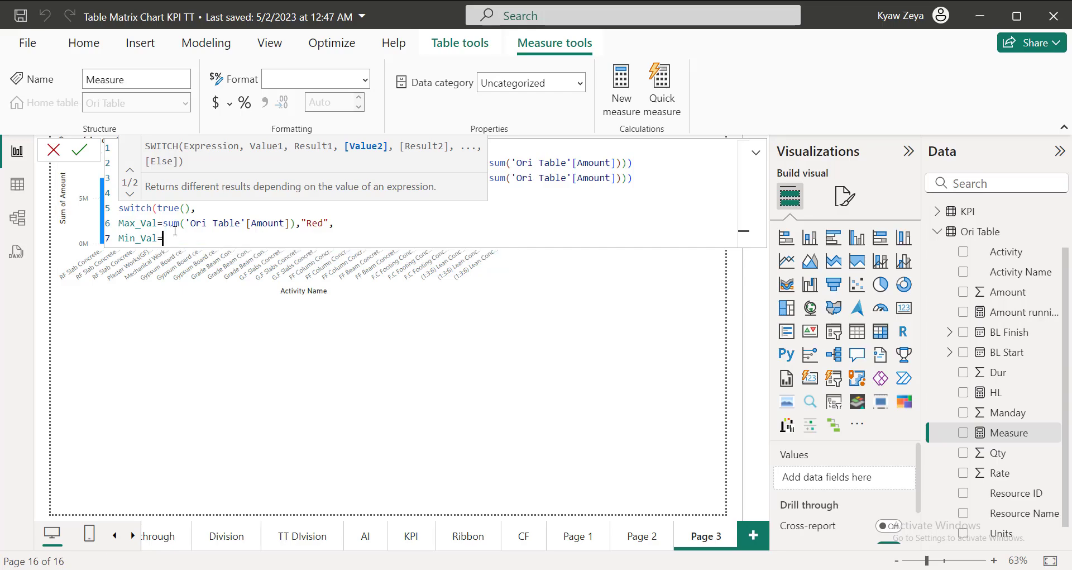
type("sum(")
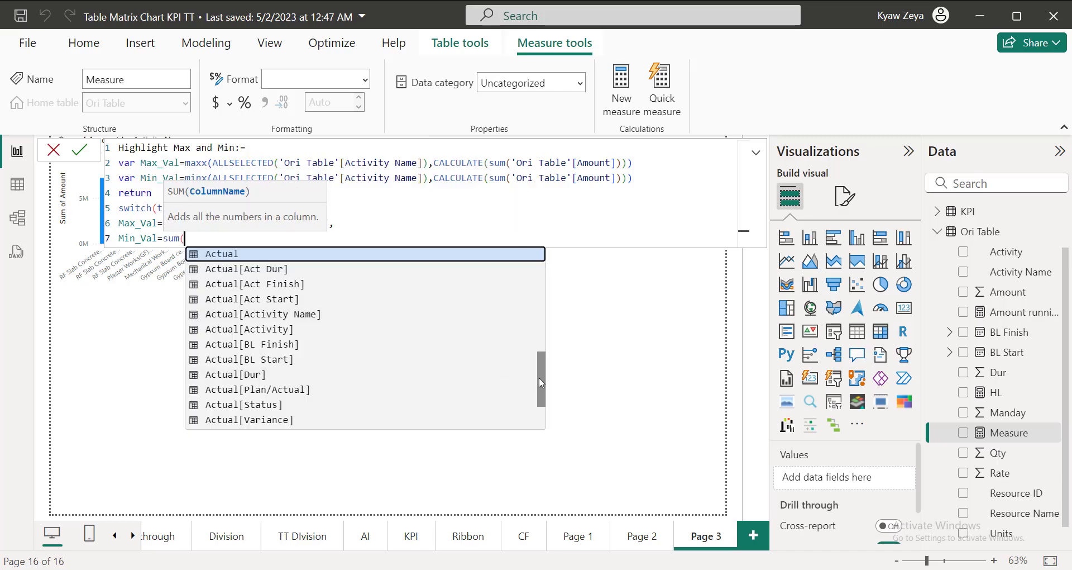
left_click_drag(538, 377, 542, 344)
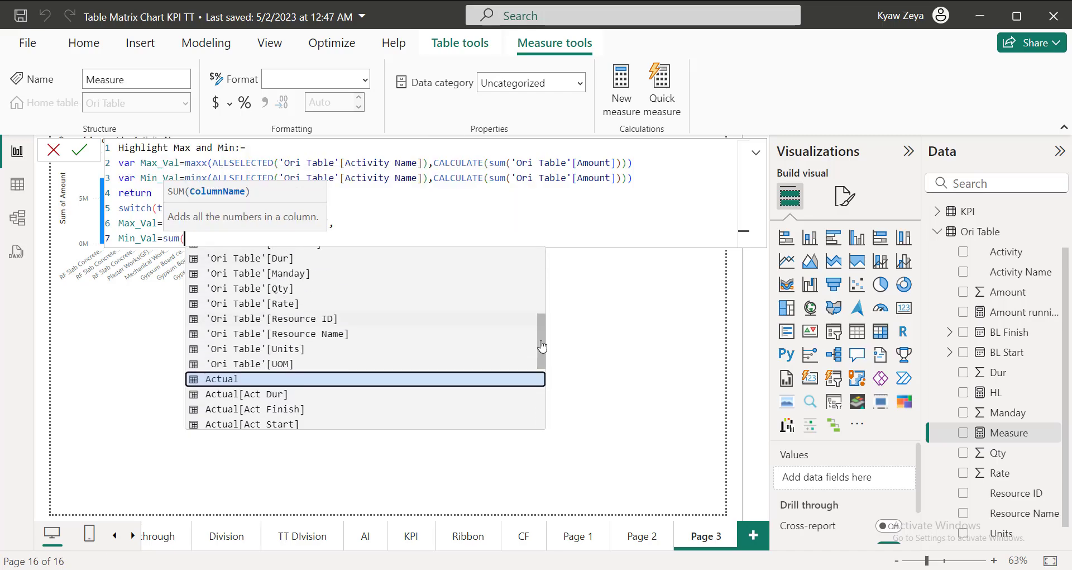
scroll(542, 345, "up", 1)
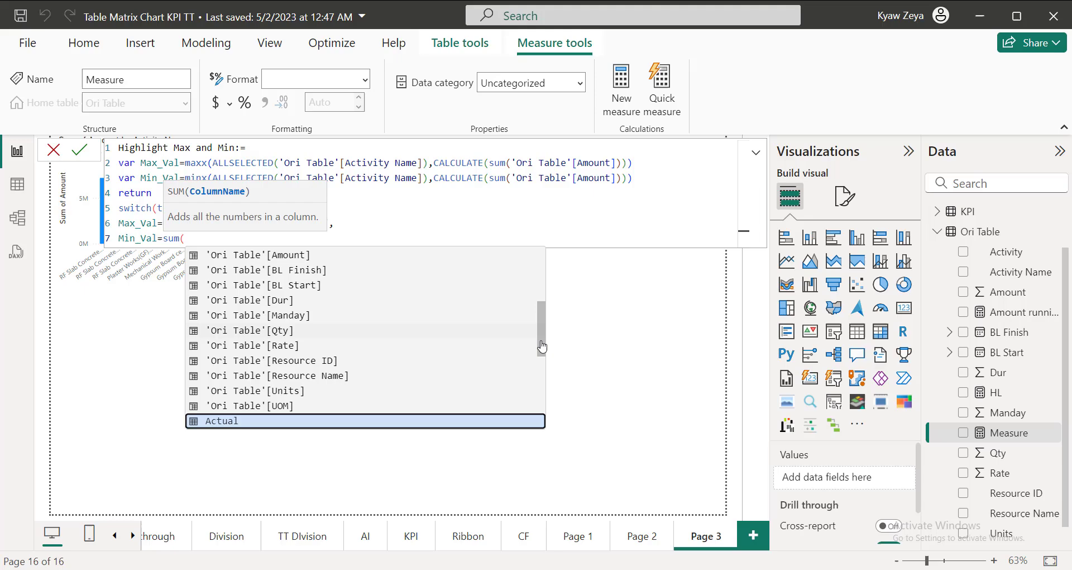
left_click(274, 255)
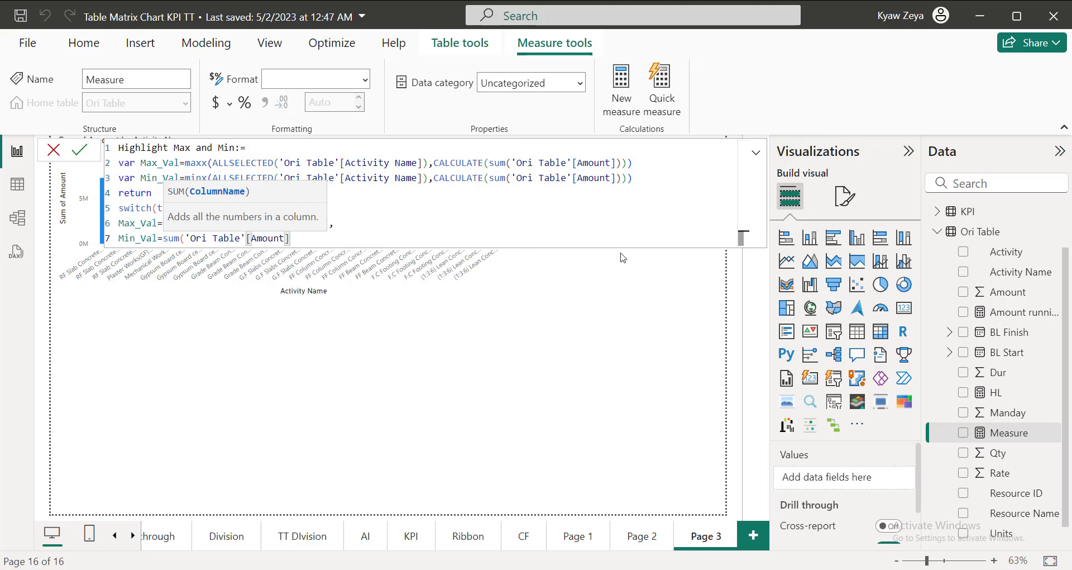
type(",\"Green")
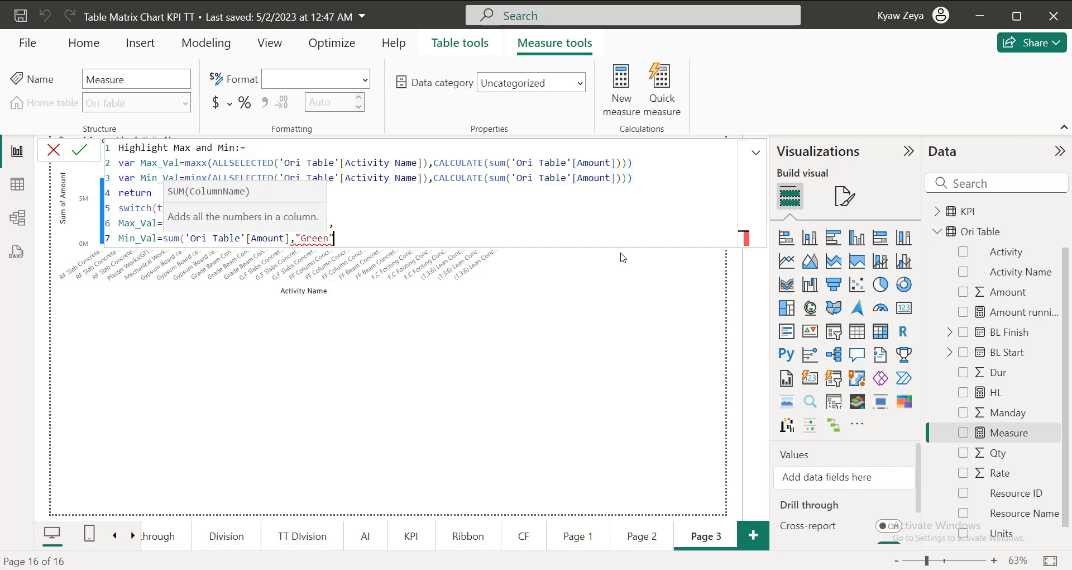
type(")")
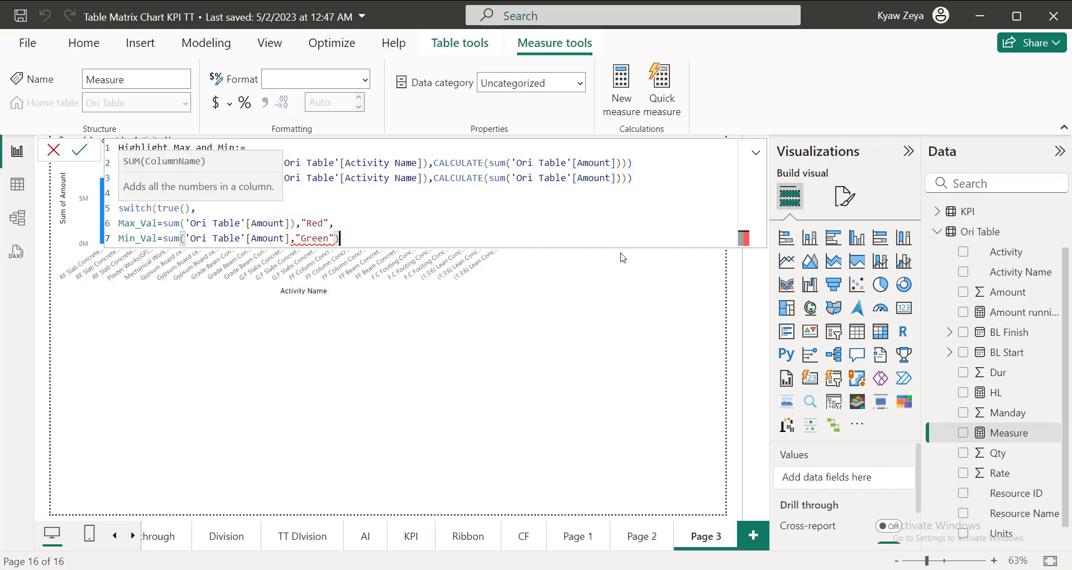
key("Return")
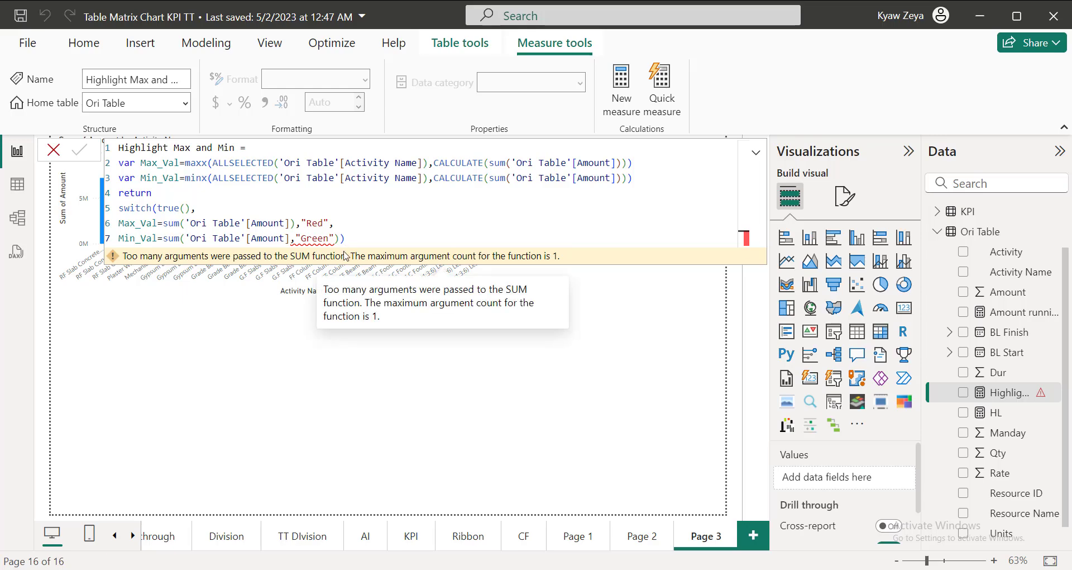
Step: Wrap the sum of 'Ori Table'[Amount] in CALCULATE in both SWITCH conditions, Max_Val and Min_Val
left_click(163, 225)
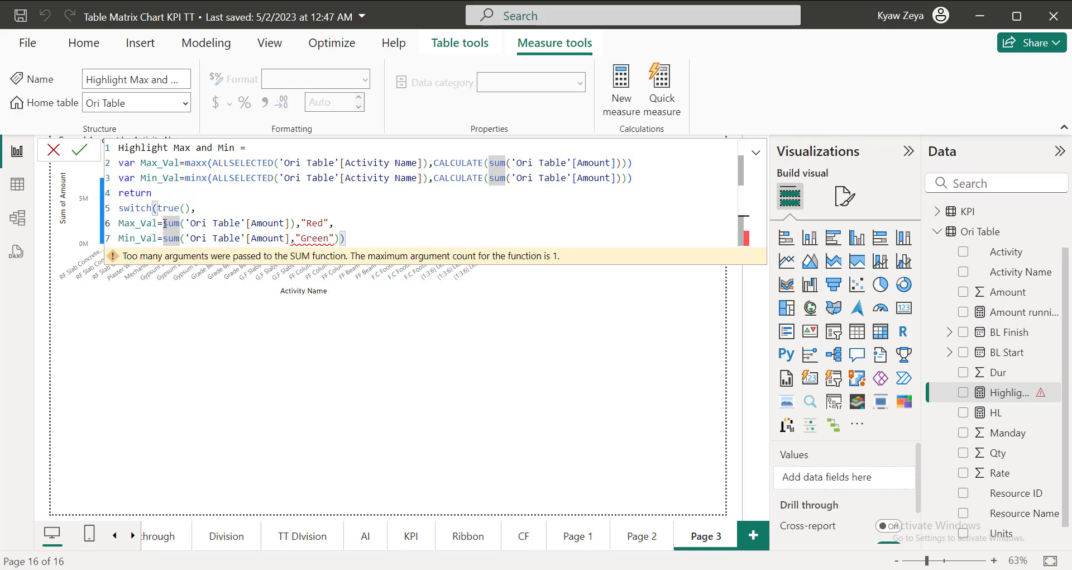
type("cal")
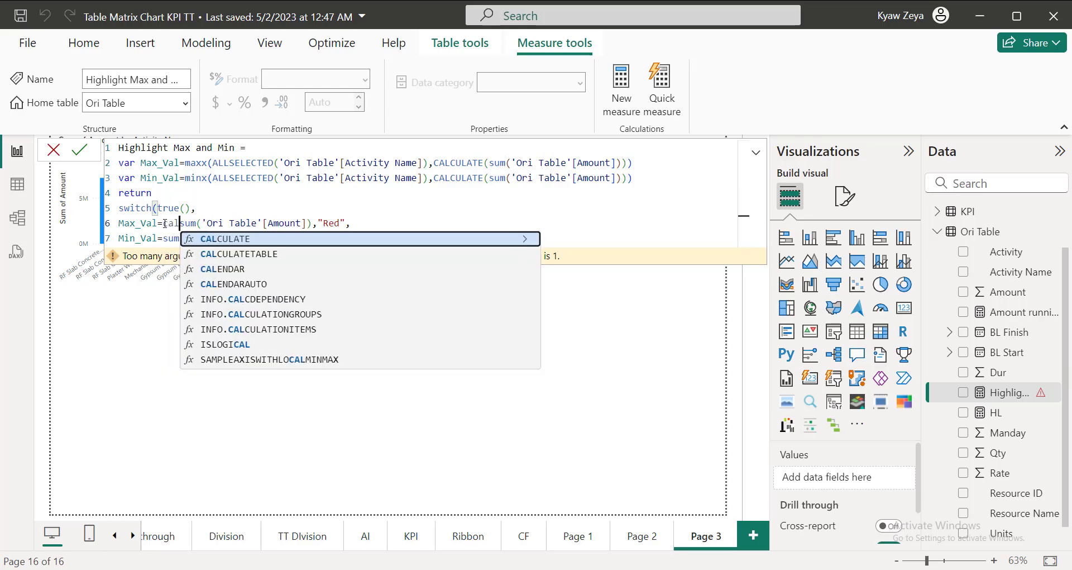
key("Tab")
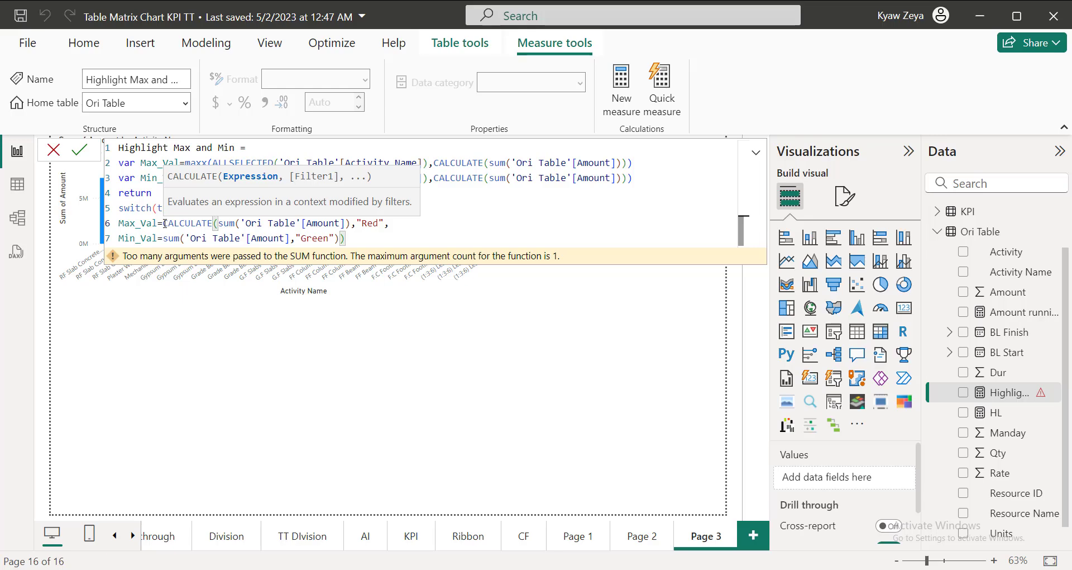
left_click(165, 236)
type("c")
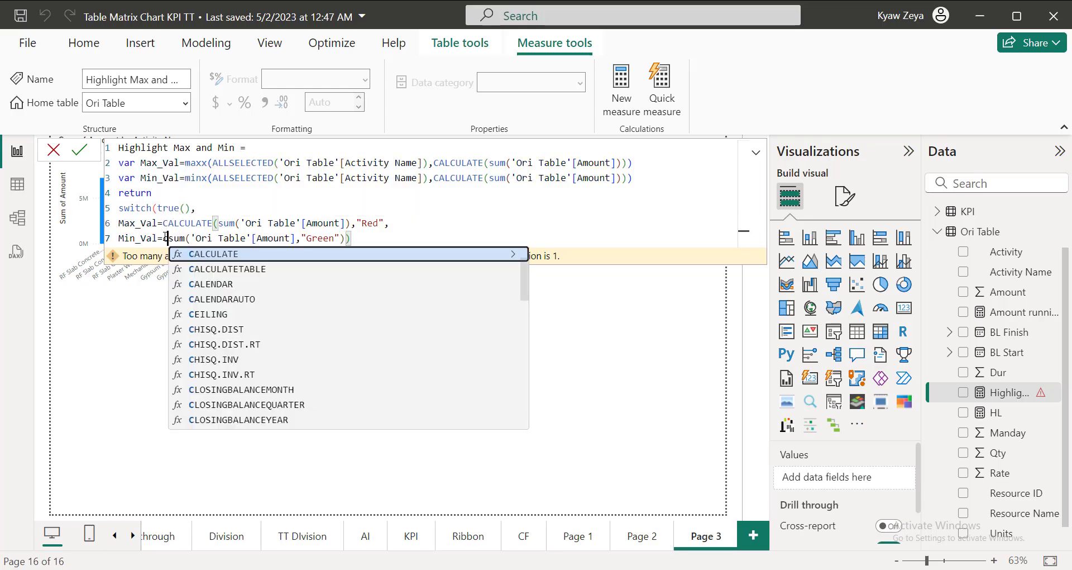
key("Tab")
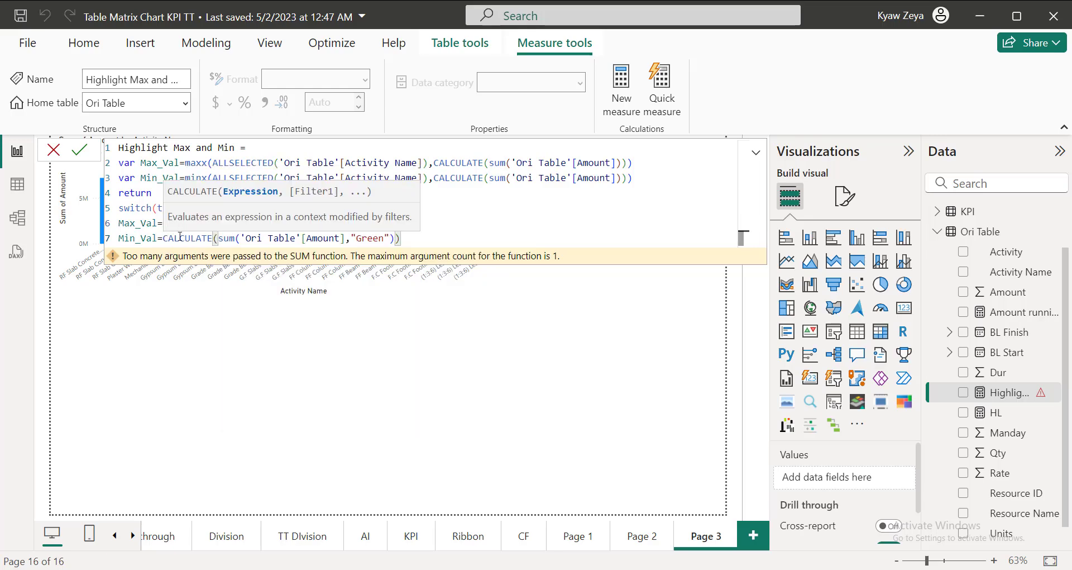
Step: Balance the parentheses so each CALCULATE closes before "Red" and "Green" and a single one ends the SWITCH, and commit the measure
left_click(435, 235)
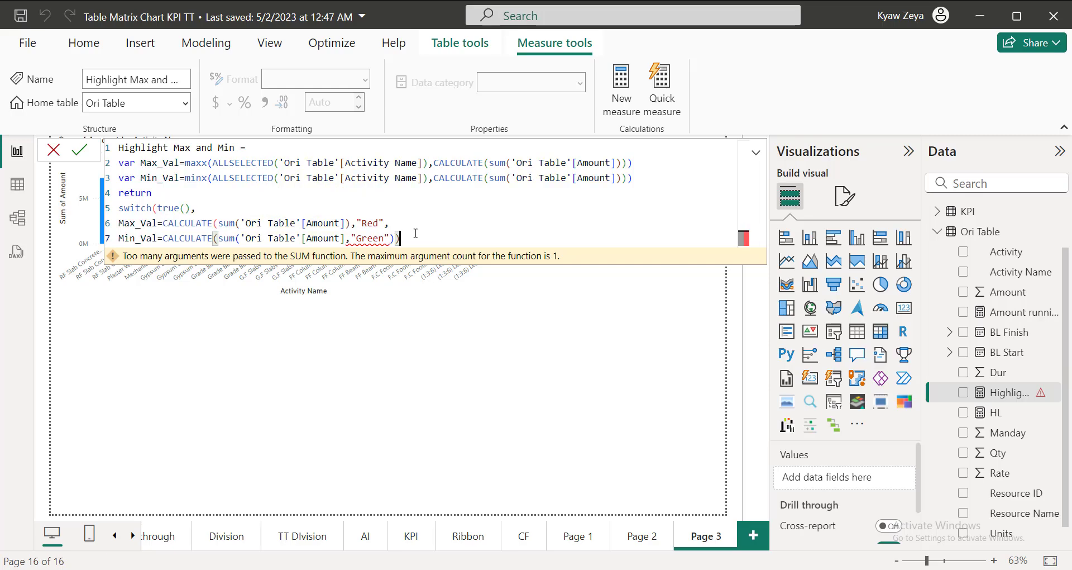
left_click(348, 223)
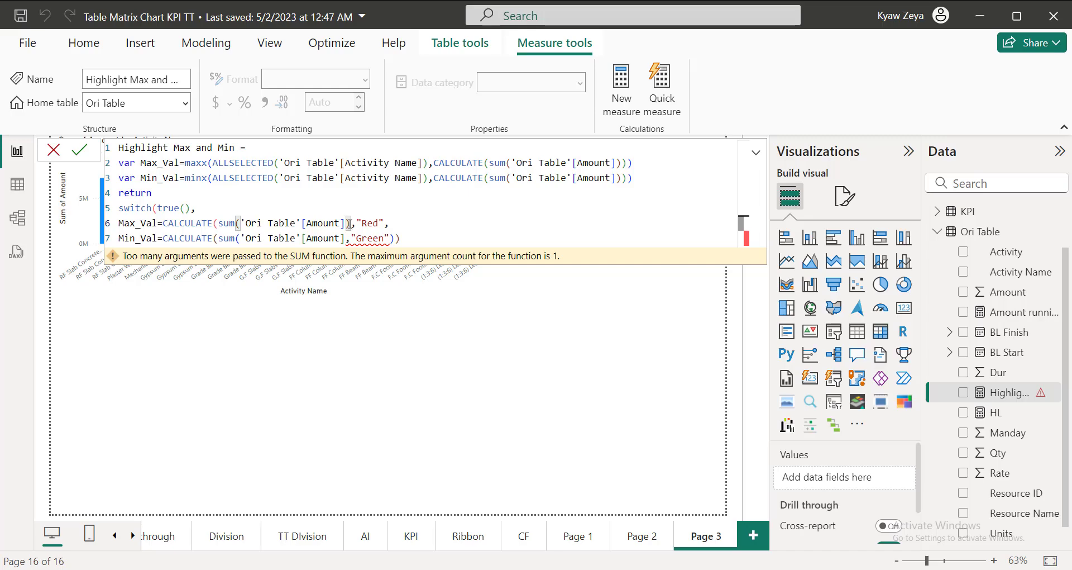
left_click(352, 223)
type("),")
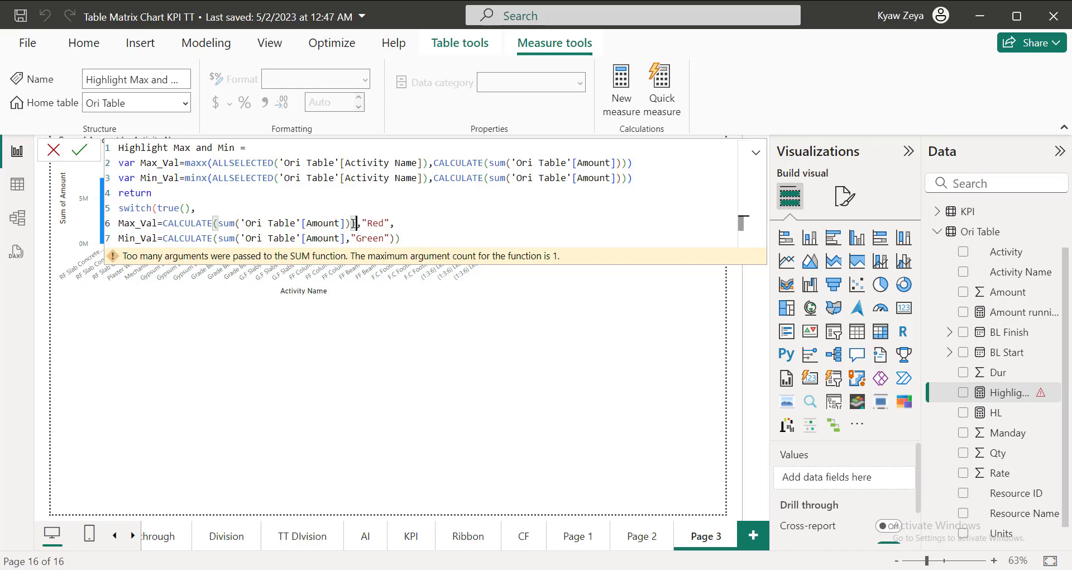
left_click(347, 238)
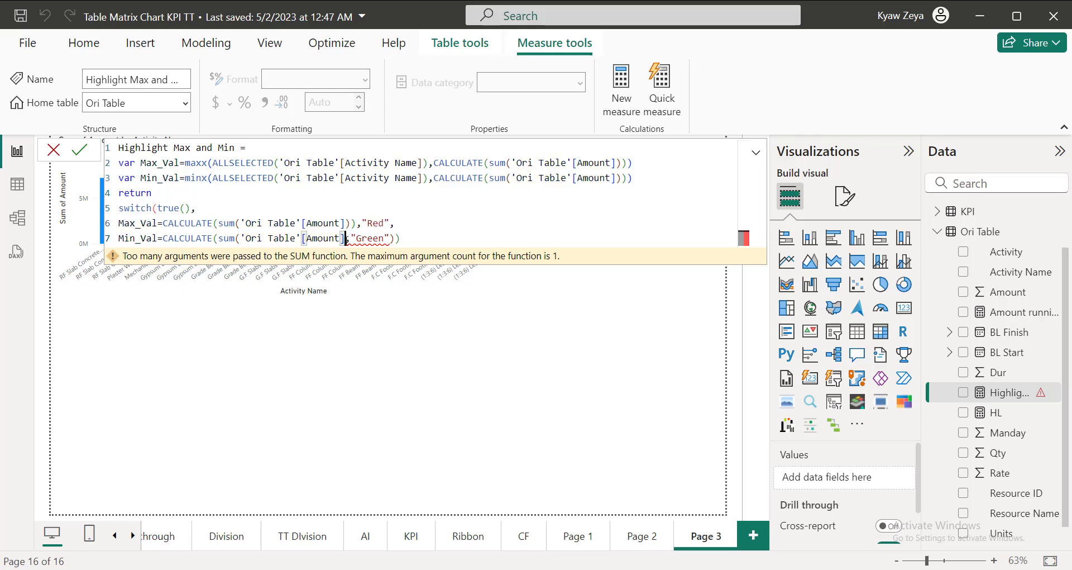
type(")")
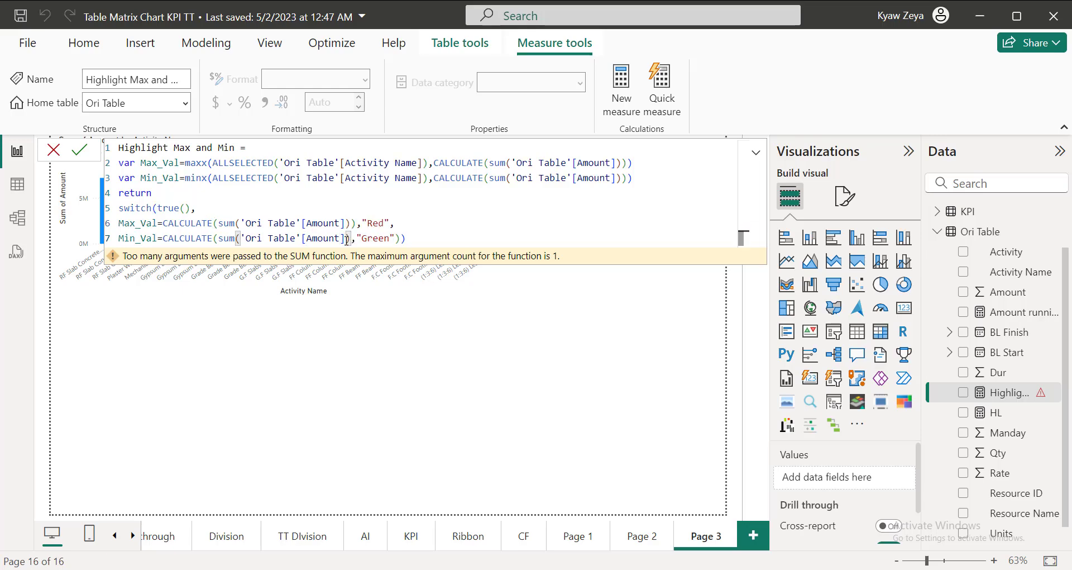
left_click(462, 239)
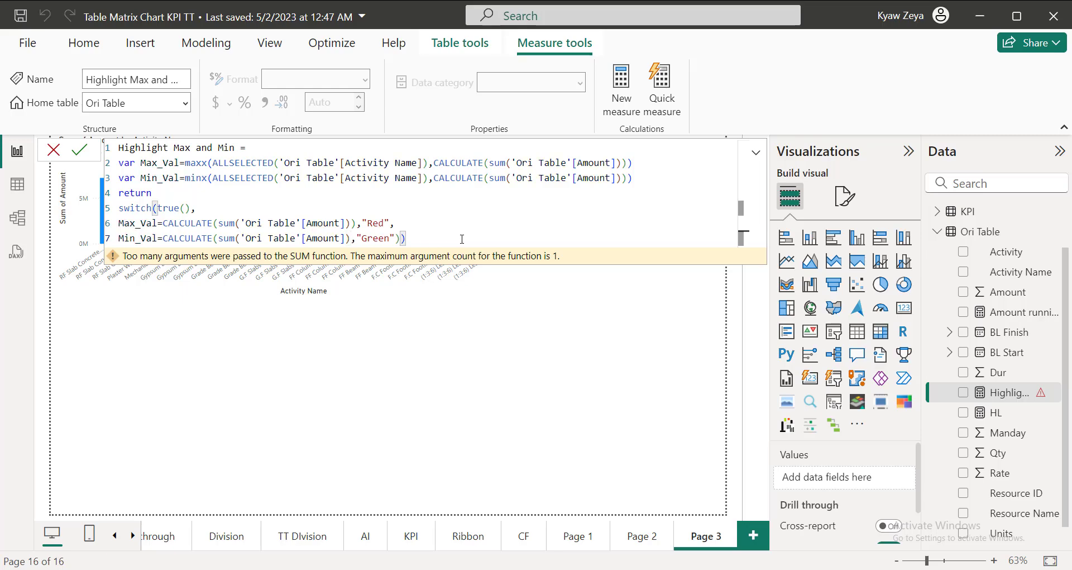
key("BackSpace")
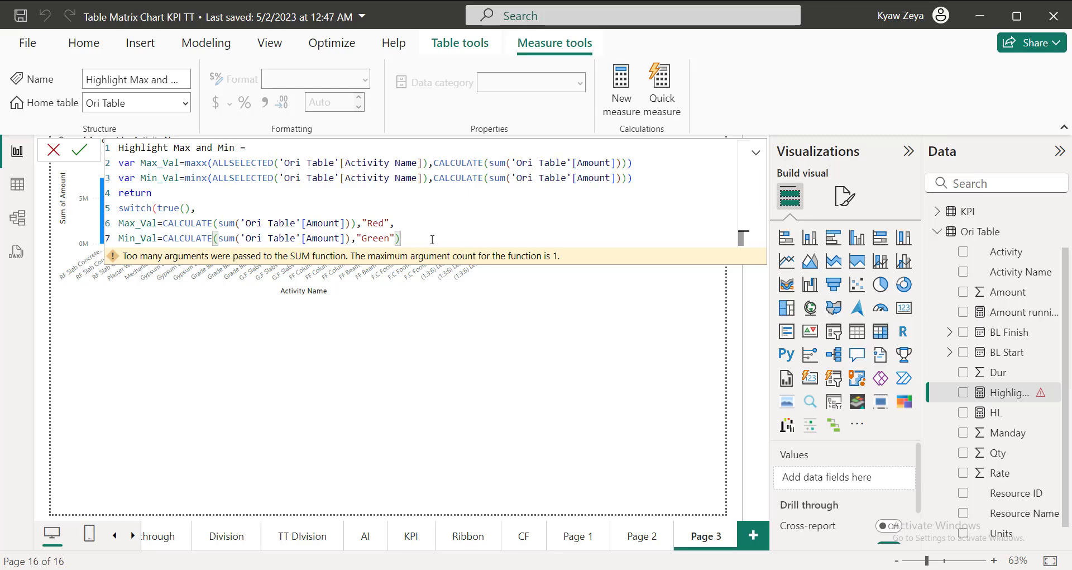
left_click(351, 239)
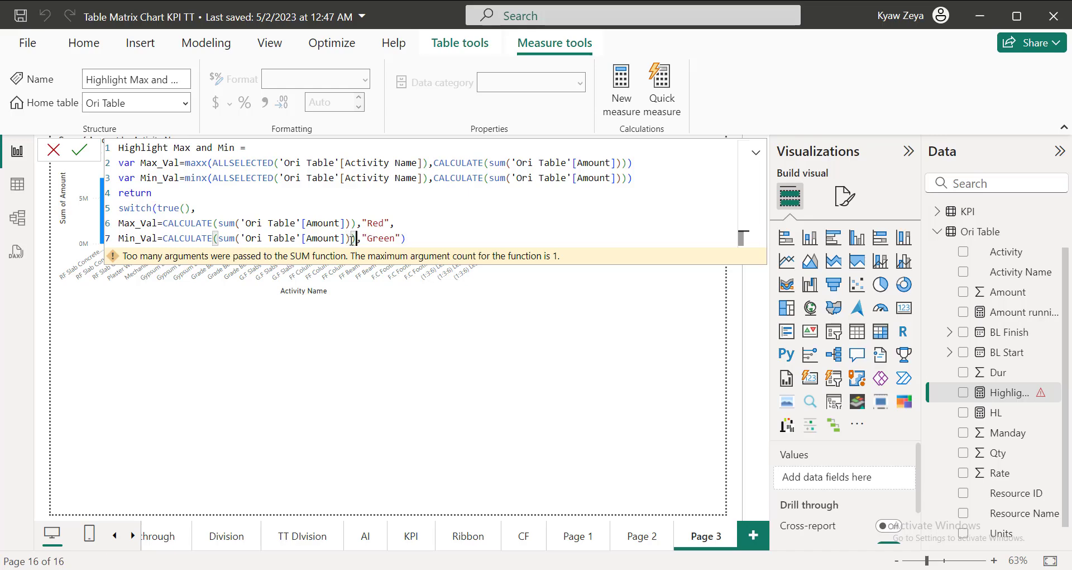
type(")")
key("Return")
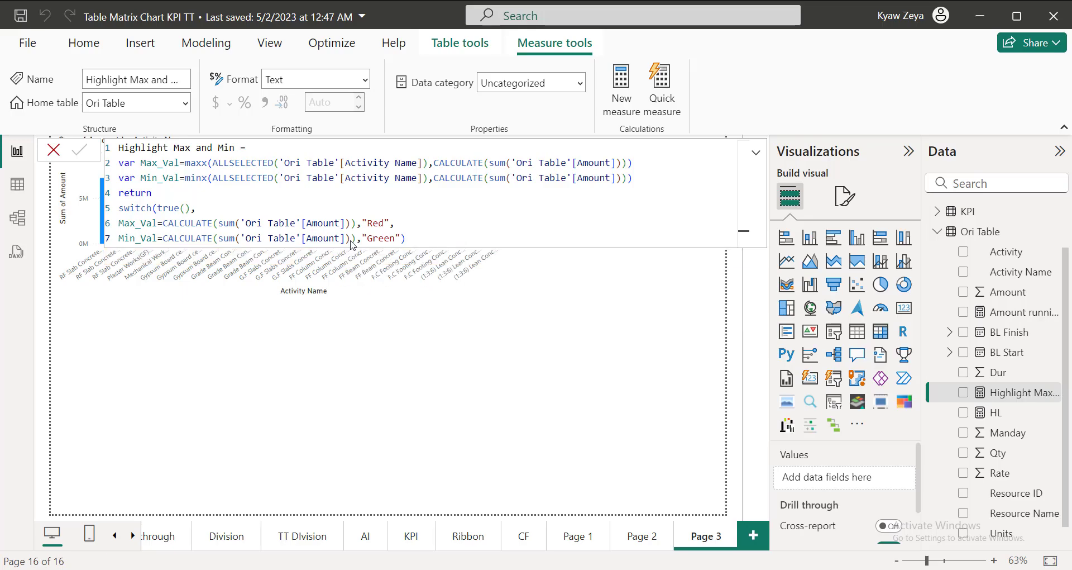
left_click(570, 368)
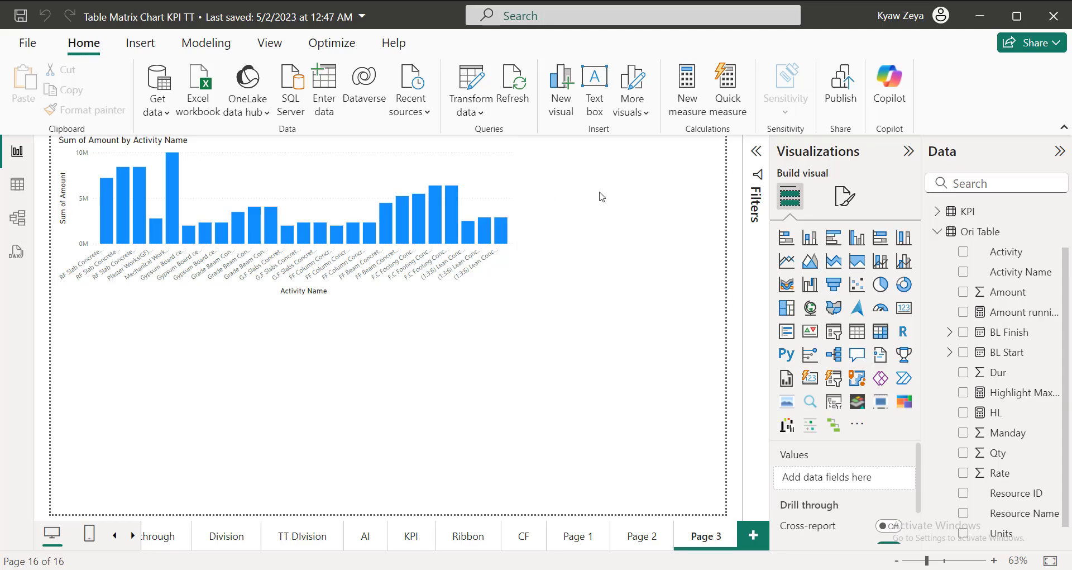
Step: Turn on the visual border for the Sum of Amount by Activity Name column chart
left_click(852, 197)
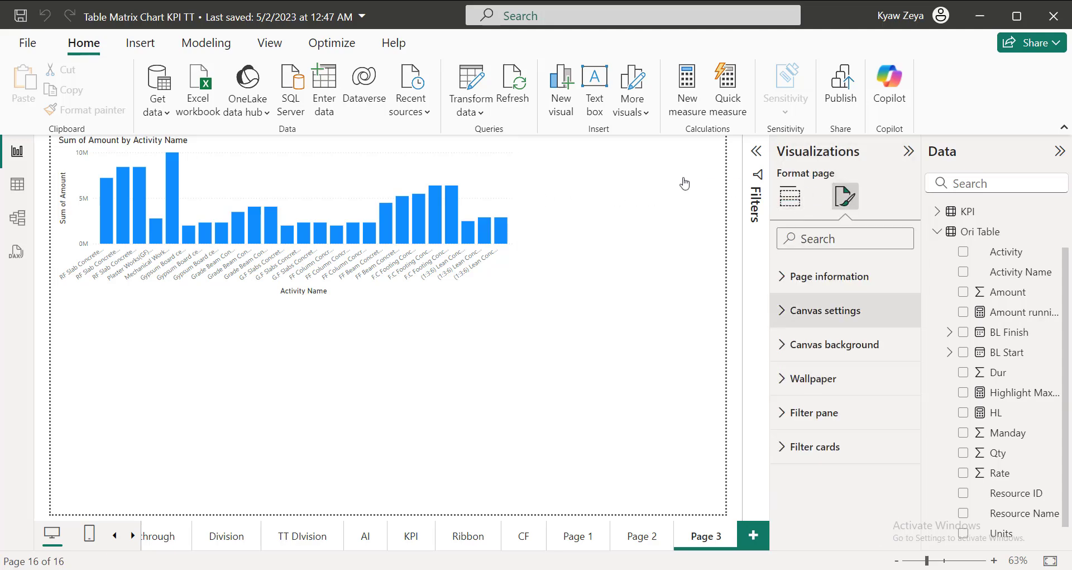
left_click(405, 158)
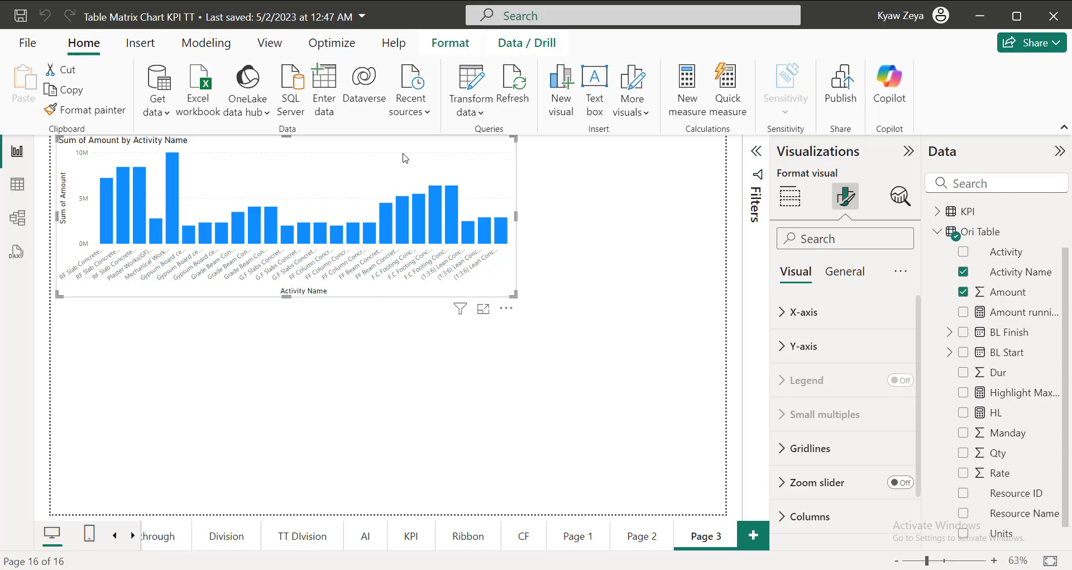
left_click(844, 275)
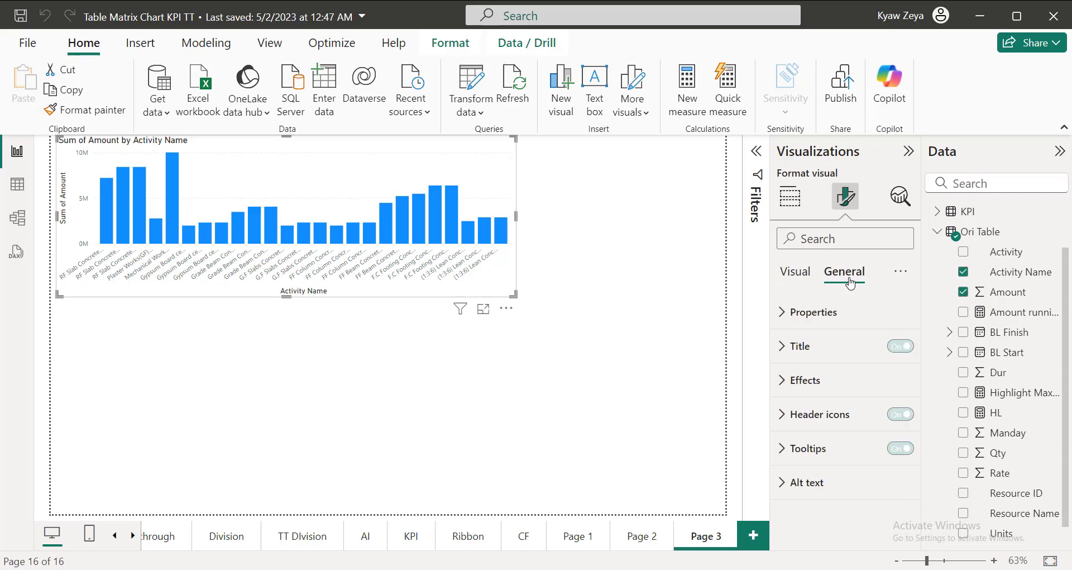
left_click(806, 383)
scroll(890, 475, "down", 2)
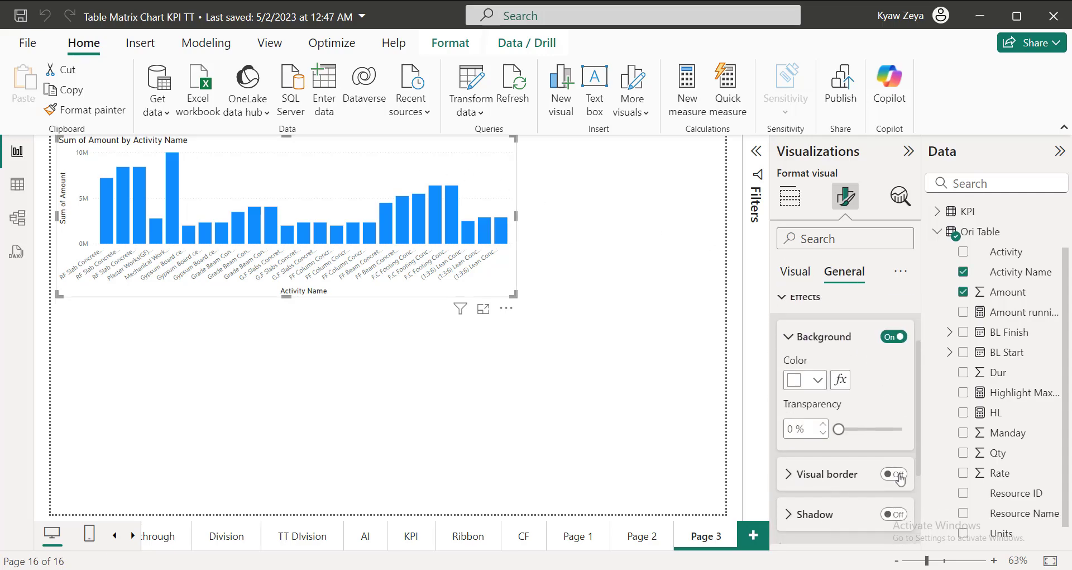
left_click(896, 474)
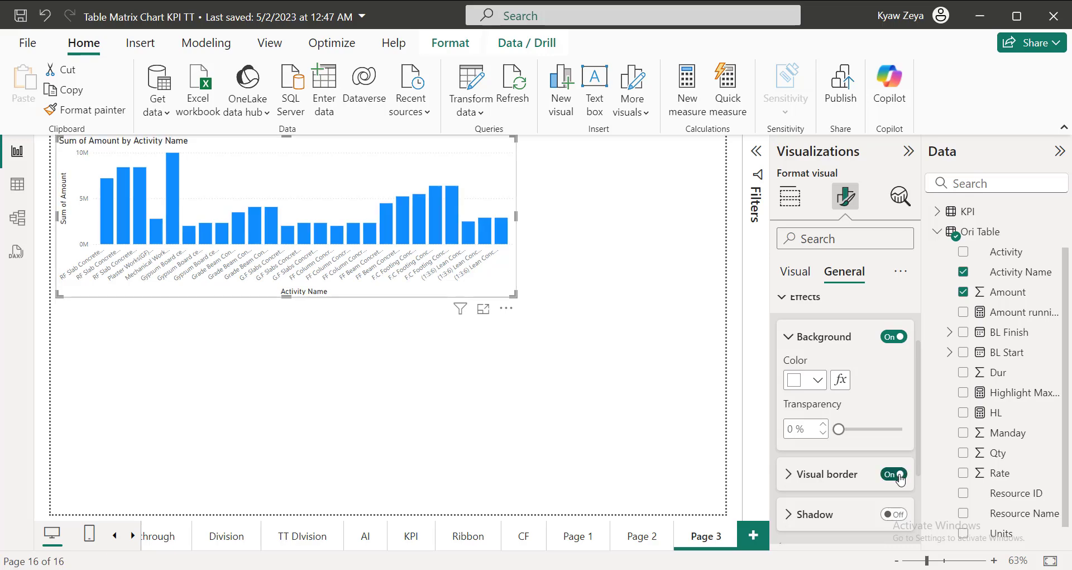
Step: Set the column chart's background to the recent light green colour and enlarge the chart, mainly in width
left_click(814, 382)
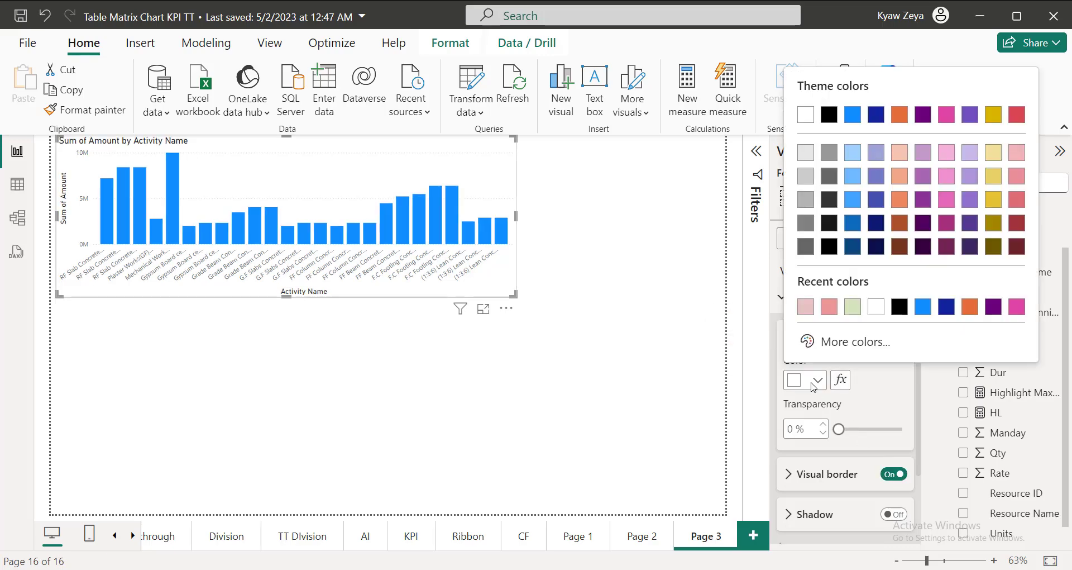
left_click(853, 306)
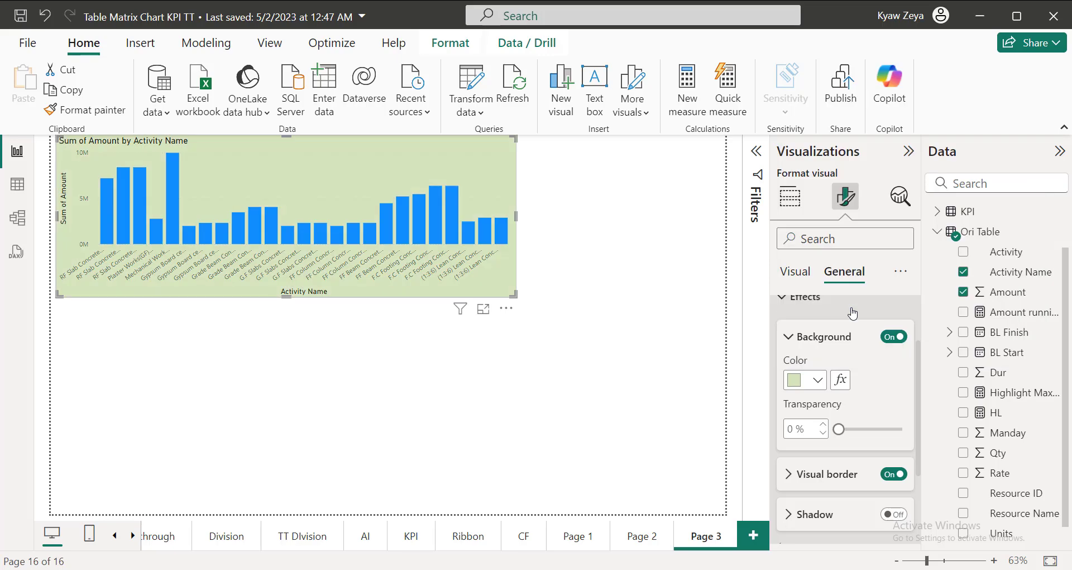
left_click_drag(515, 294, 649, 305)
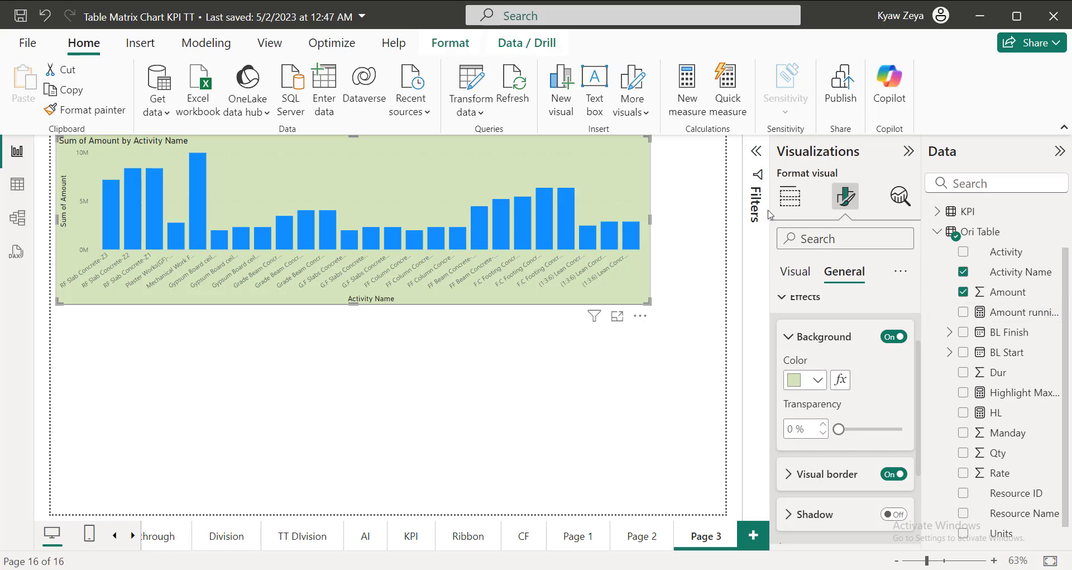
Step: Open the conditional formatting settings for the colour of the chart's columns
left_click(789, 197)
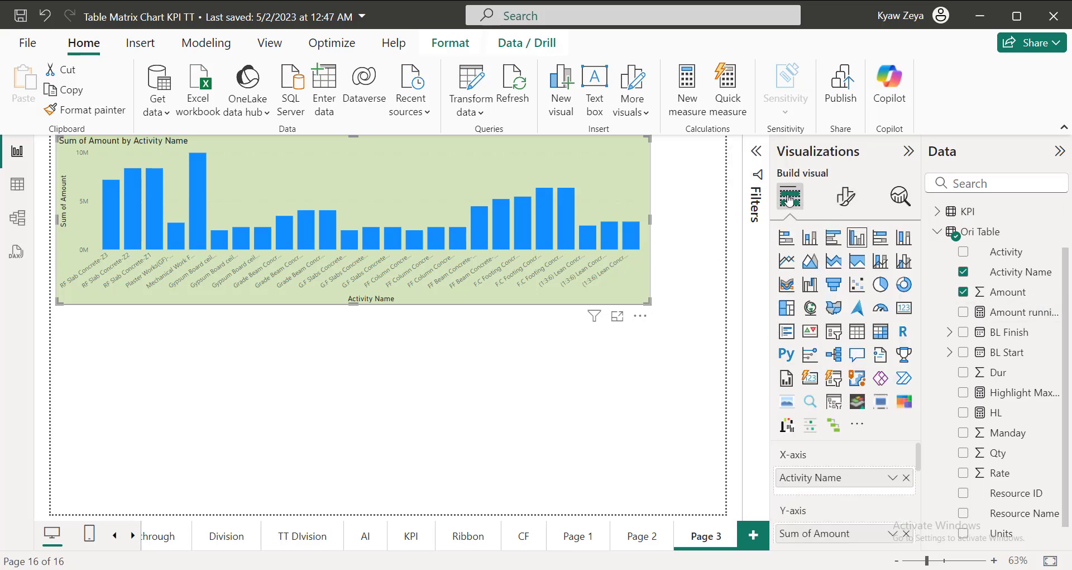
left_click(842, 196)
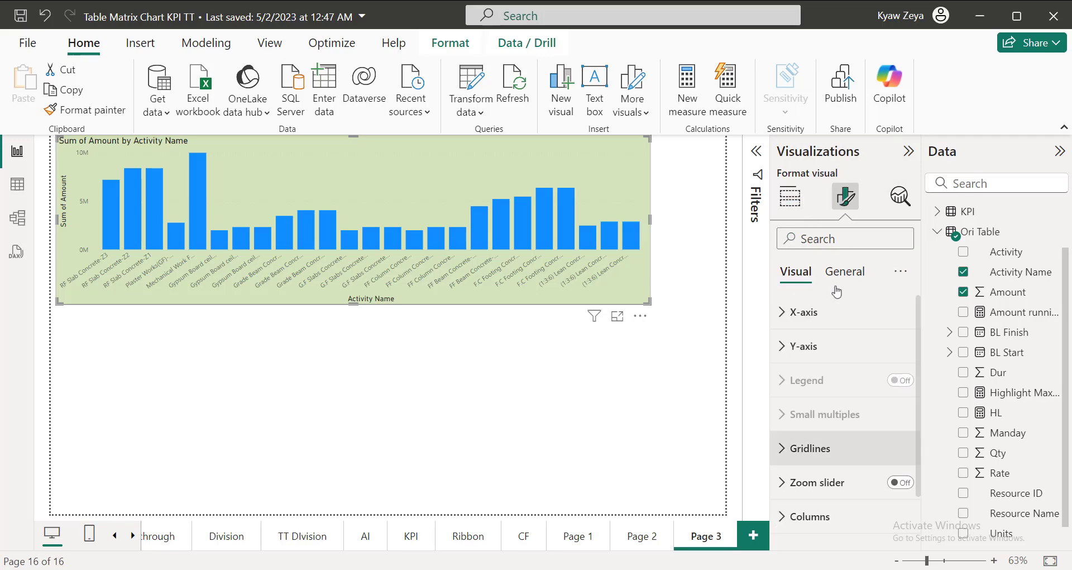
left_click(818, 516)
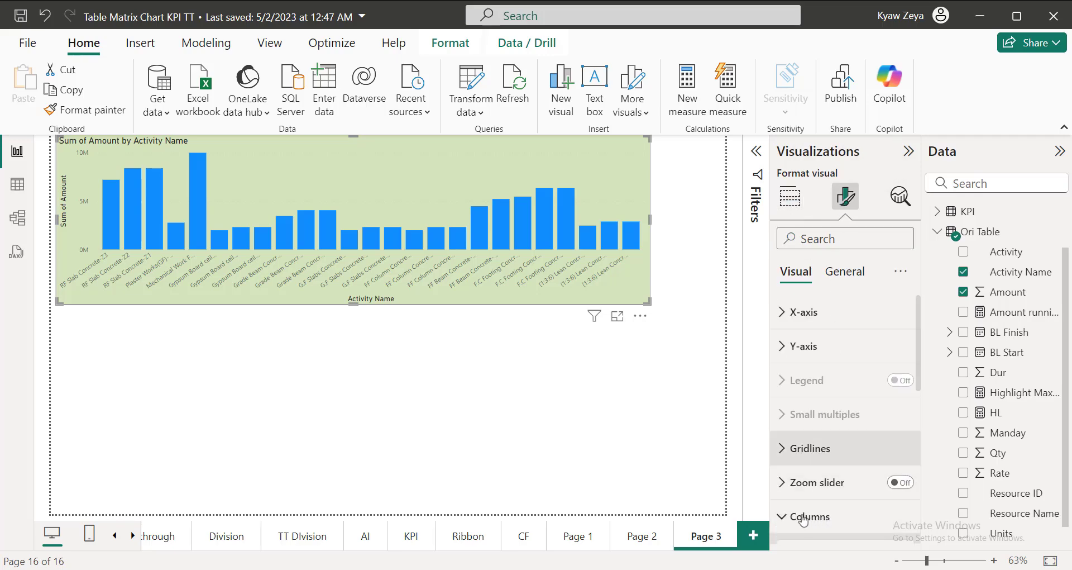
left_click(797, 518)
scroll(793, 491, "down", 1)
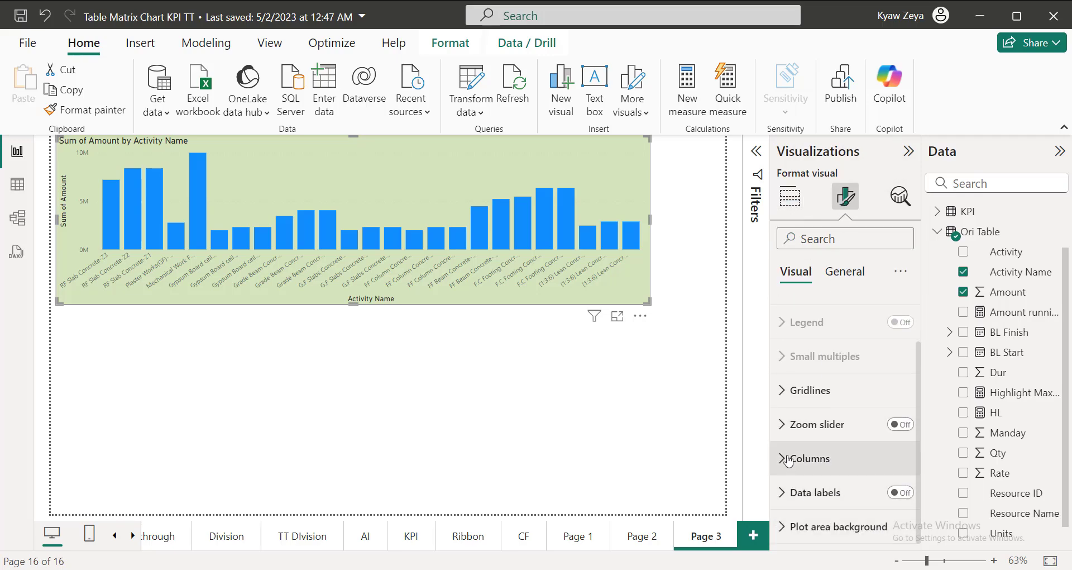
left_click(787, 458)
scroll(797, 447, "down", 3)
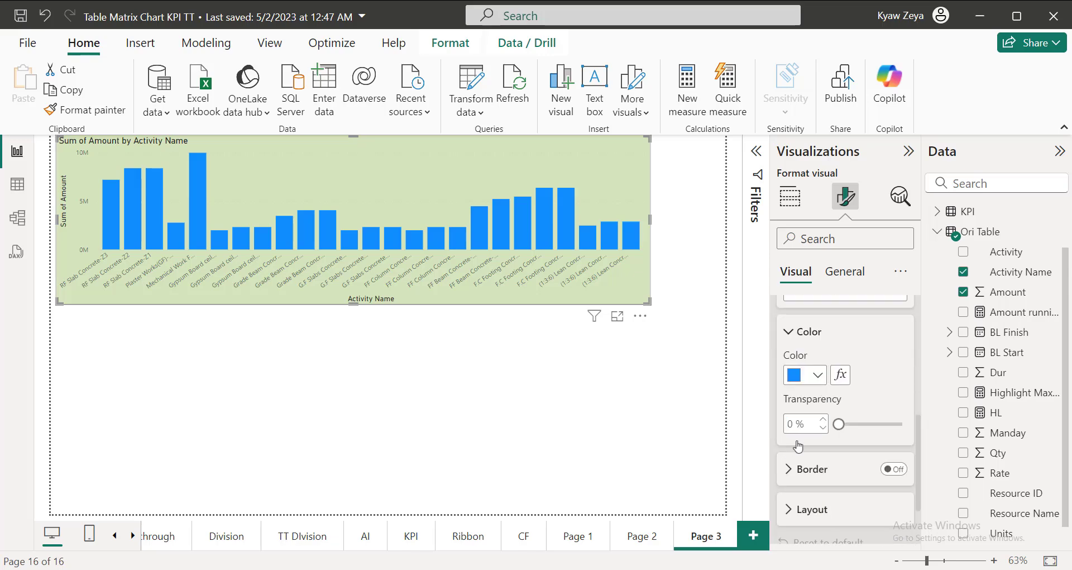
left_click(840, 374)
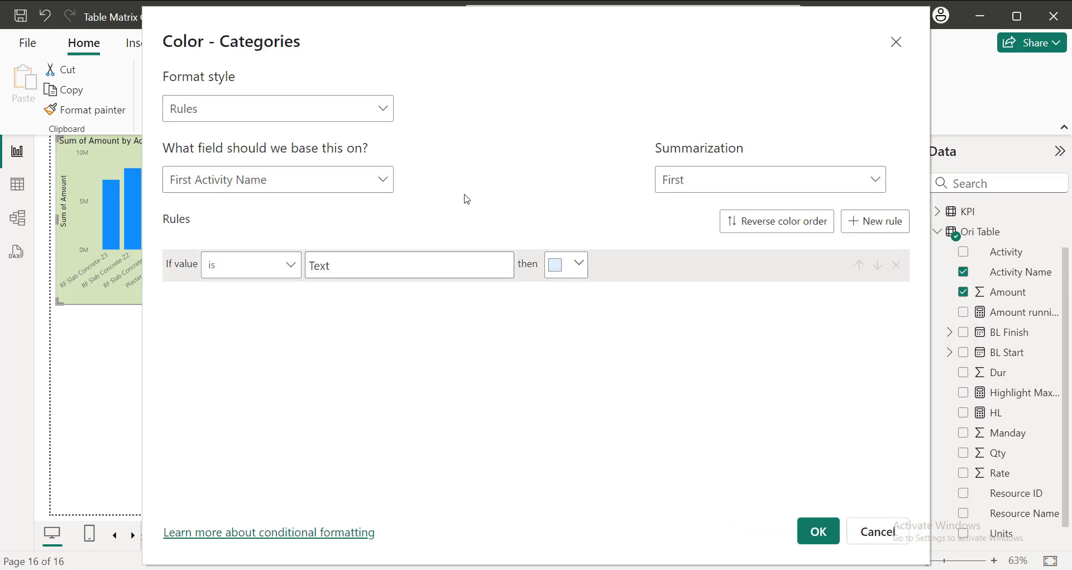
Step: Set the column colour's format style to Field value, based on Ori Table's Highlight Max and Min measure, and apply it
left_click(287, 113)
left_click(205, 191)
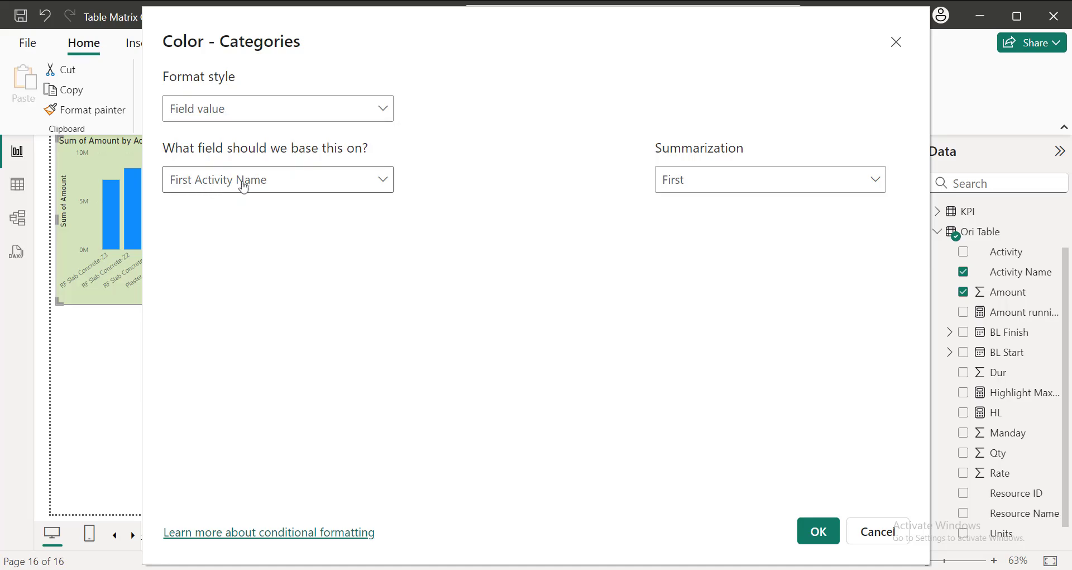
left_click(248, 180)
left_click(180, 318)
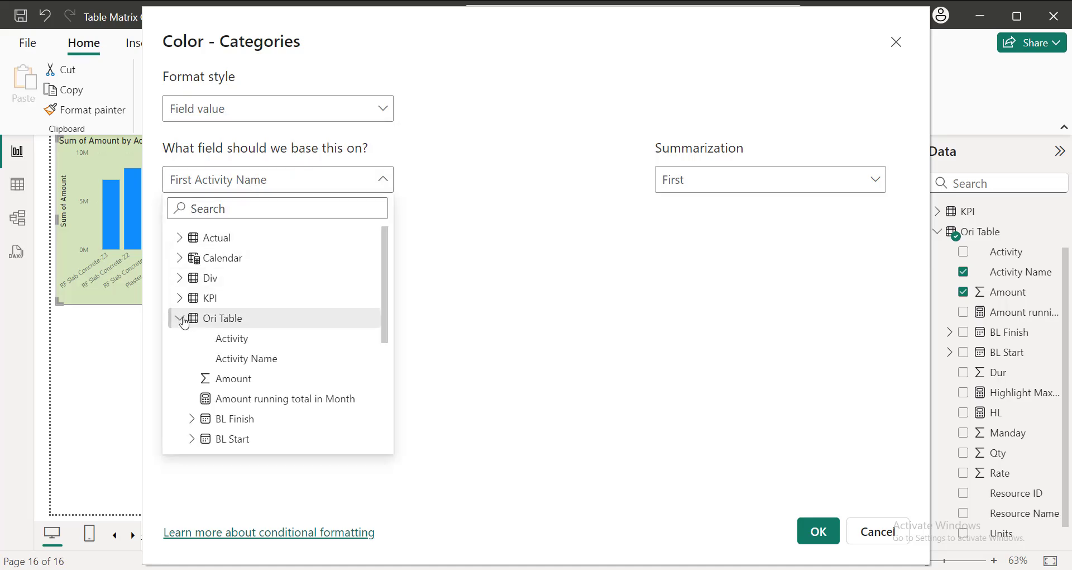
scroll(267, 409, "down", 2)
scroll(266, 412, "down", 2)
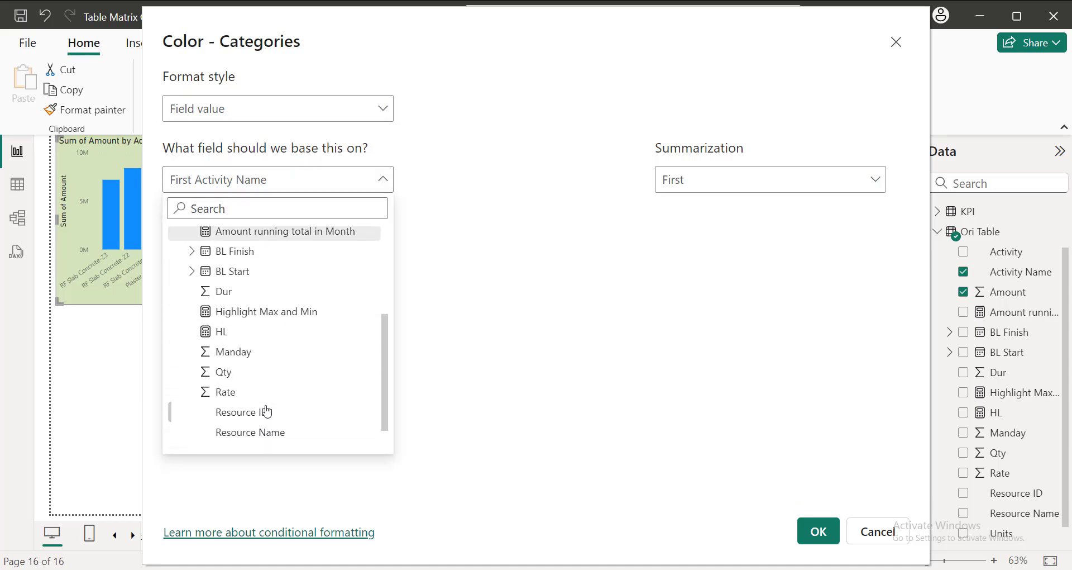
left_click(265, 311)
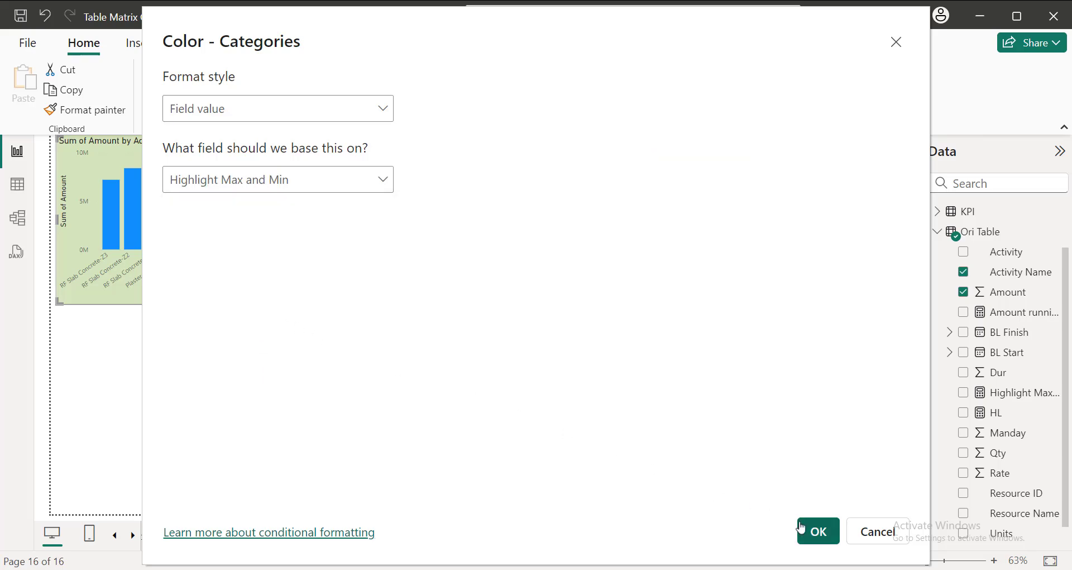
left_click(818, 531)
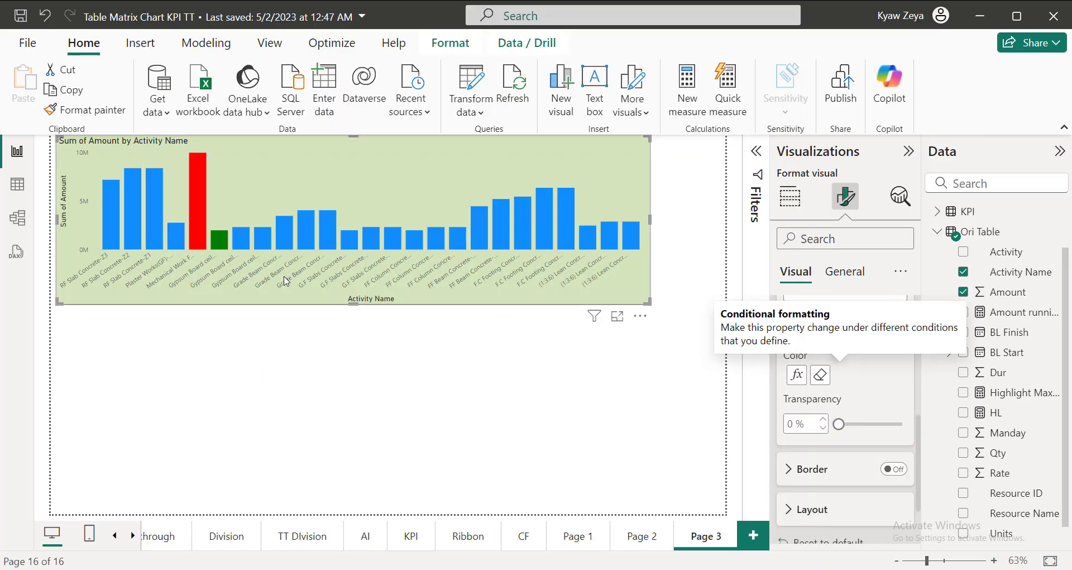
left_click(433, 418)
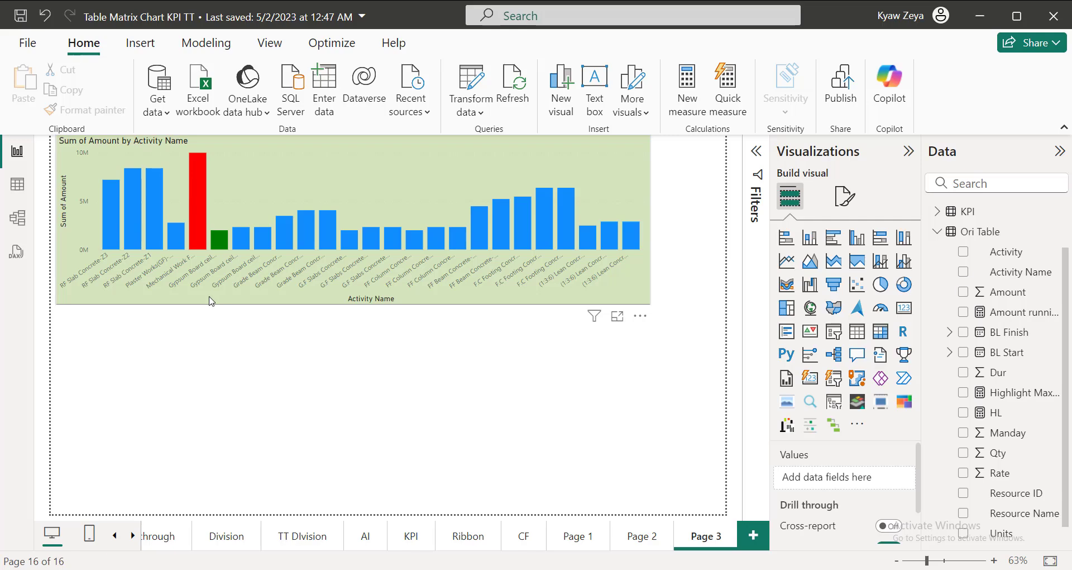
Step: Duplicate the Sum of Amount by Activity Name column chart and place the copy directly below the original
right_click(211, 301)
mouse_move(344, 386)
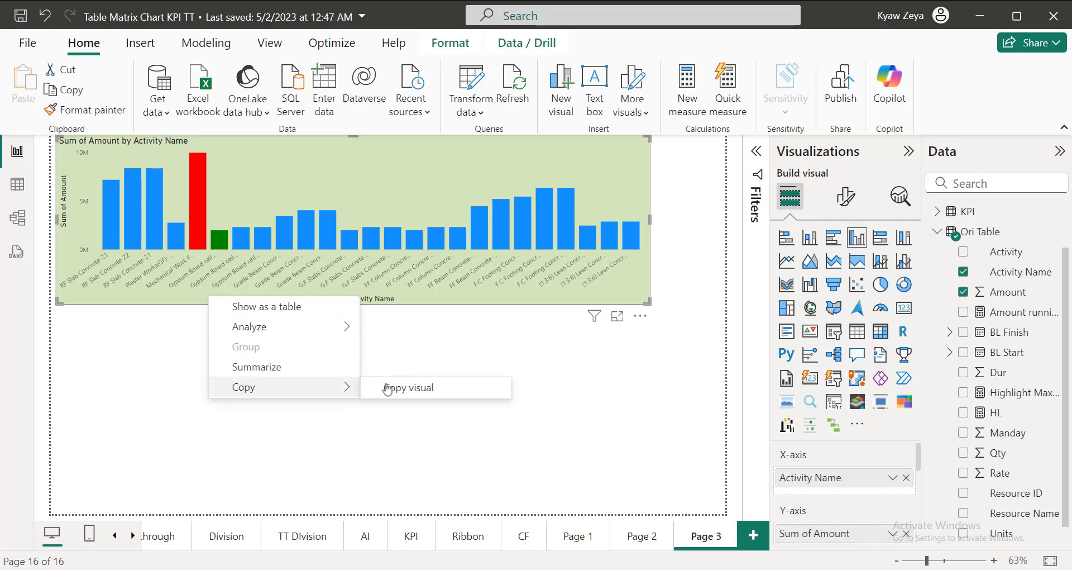
left_click(410, 388)
left_click(98, 352)
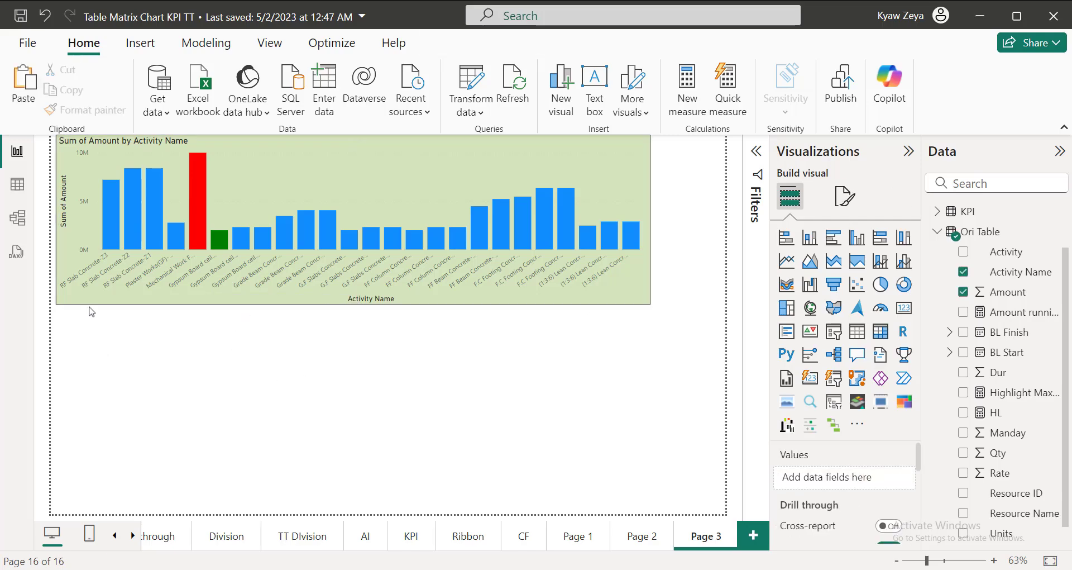
left_click(21, 76)
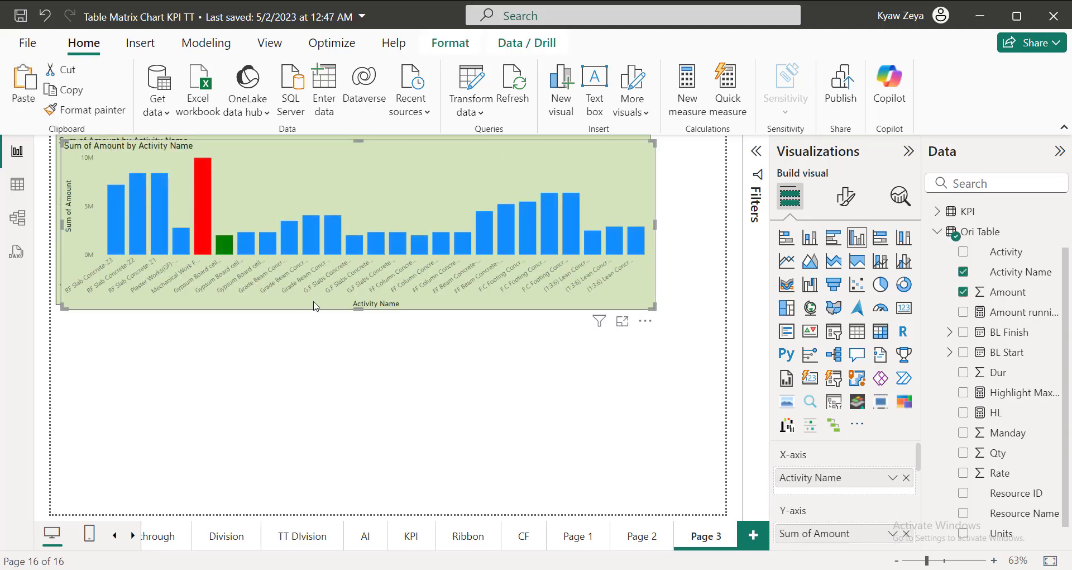
left_click_drag(316, 306, 314, 491)
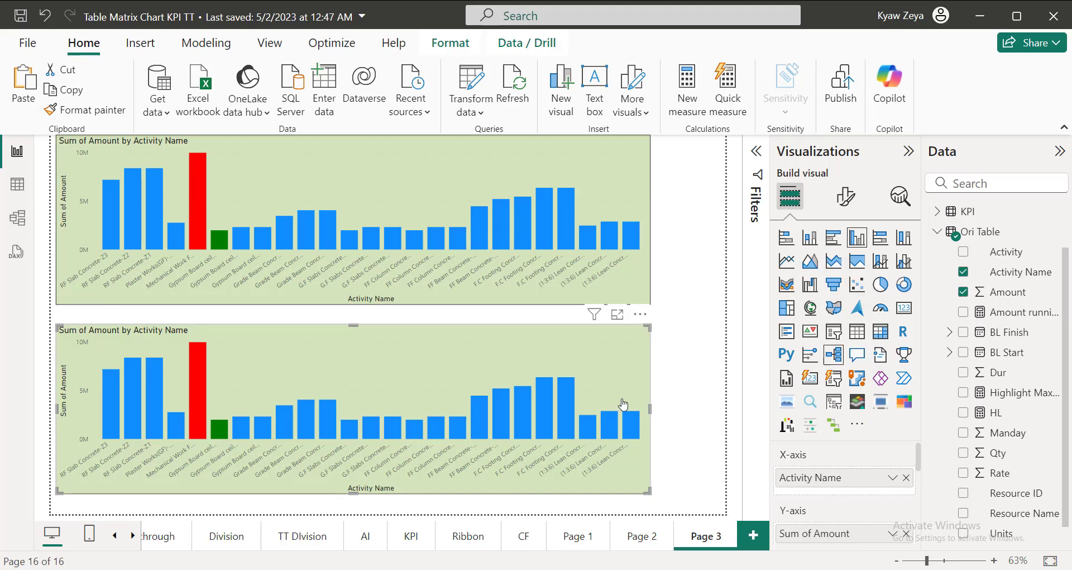
Step: Convert the copied chart to a table and add the Highlight Max and Min measure as its third column
left_click(858, 333)
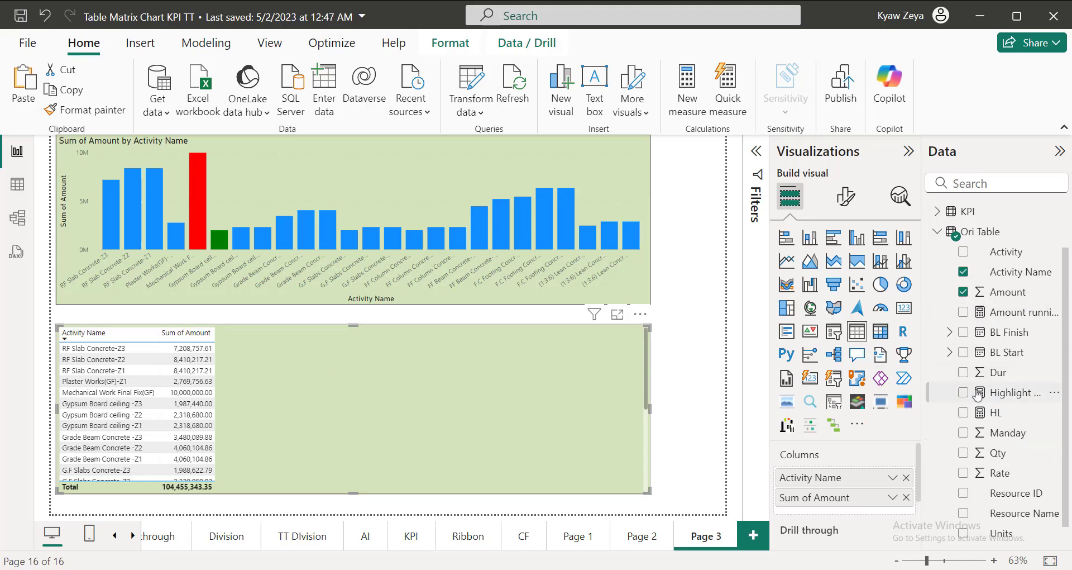
left_click_drag(1004, 394, 880, 509)
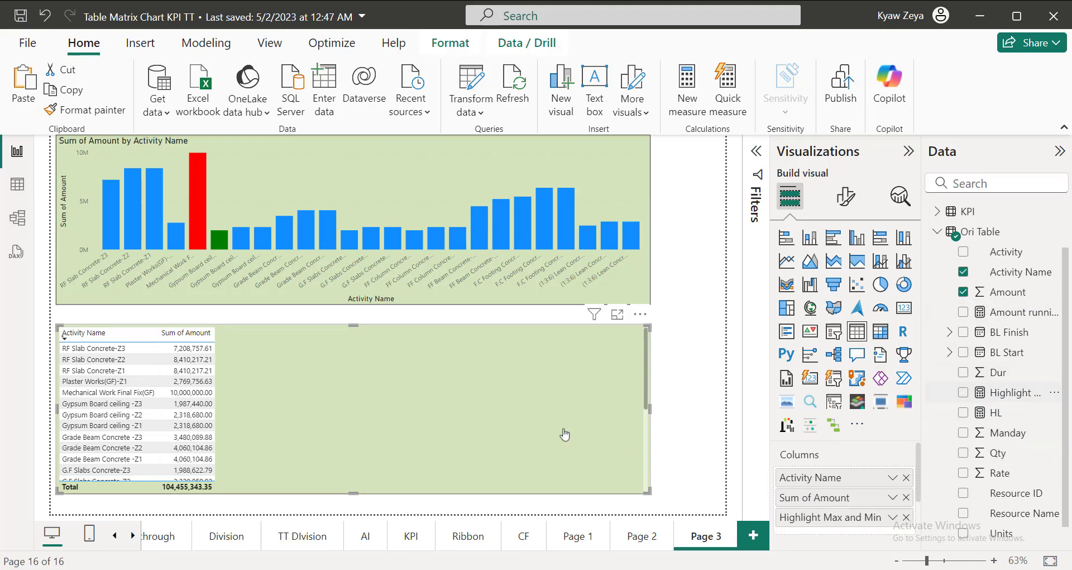